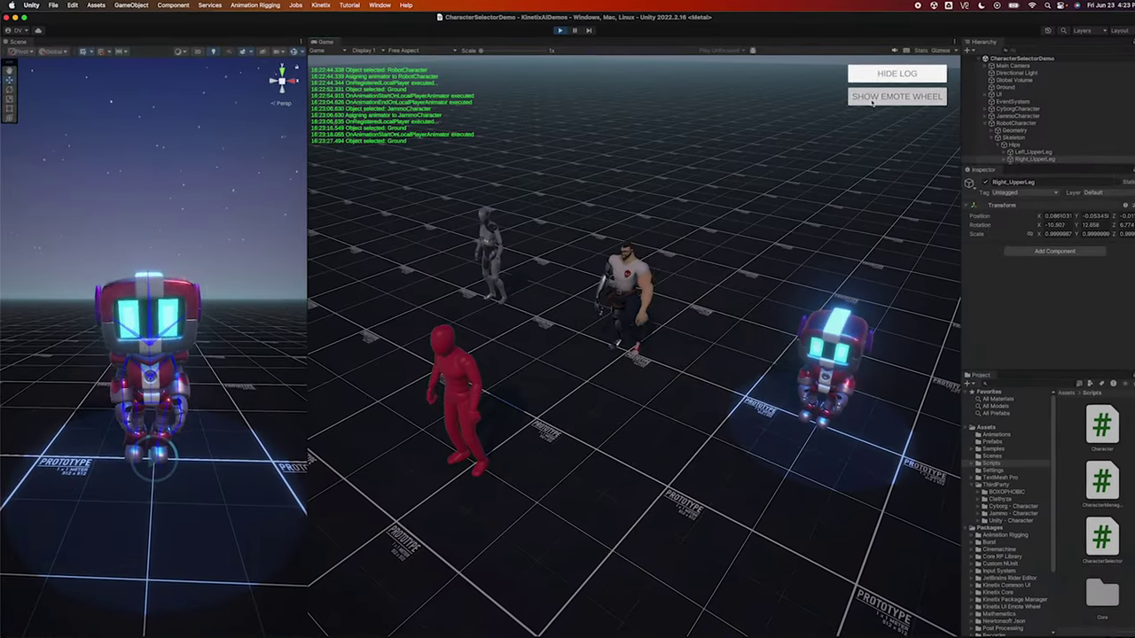
Show the emote wheel over the running CharacterSelectorDemo characters
click(887, 97)
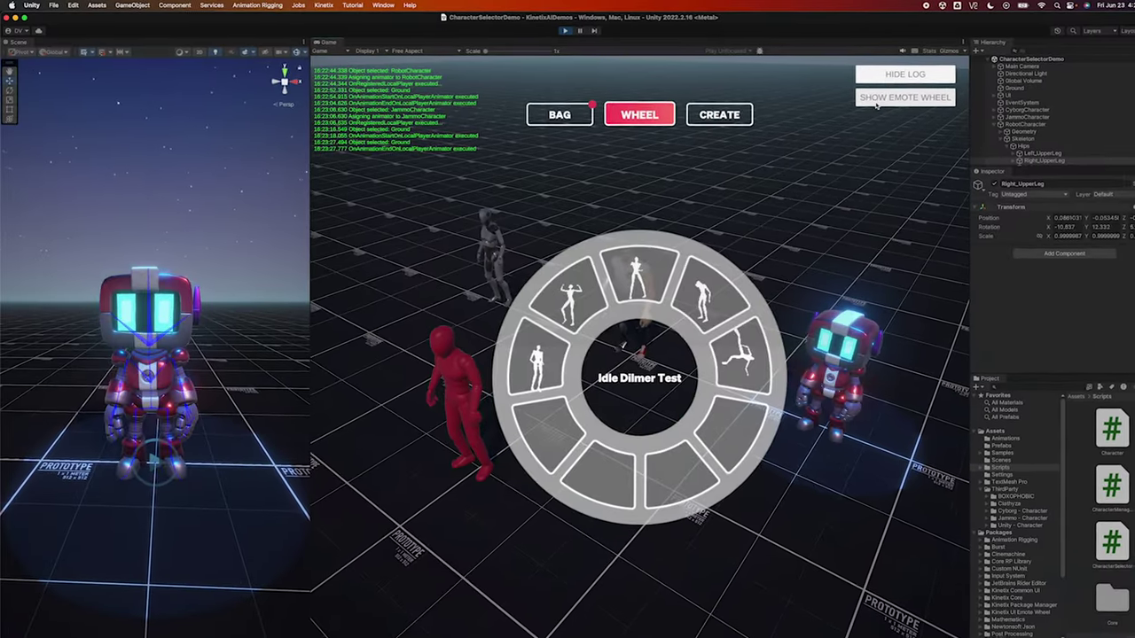
Pick an emote from the wheel so the characters perform Chair Bomb
click(735, 347)
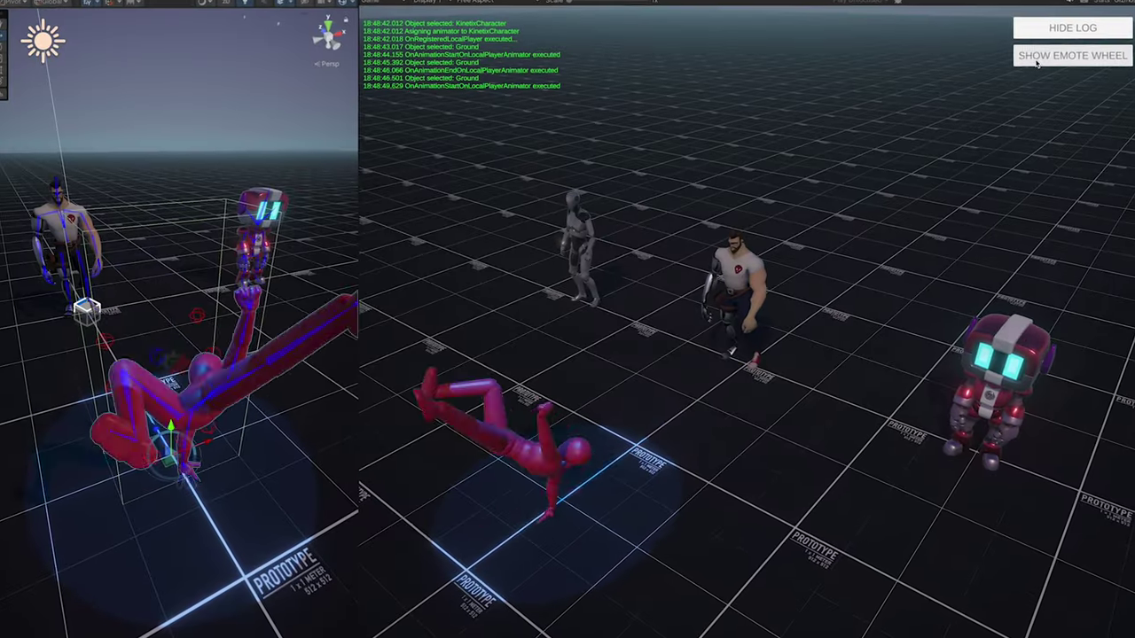
Open the Emote Builder from the wheel's CREATE, choose Upload Video and open the file picker
click(1034, 54)
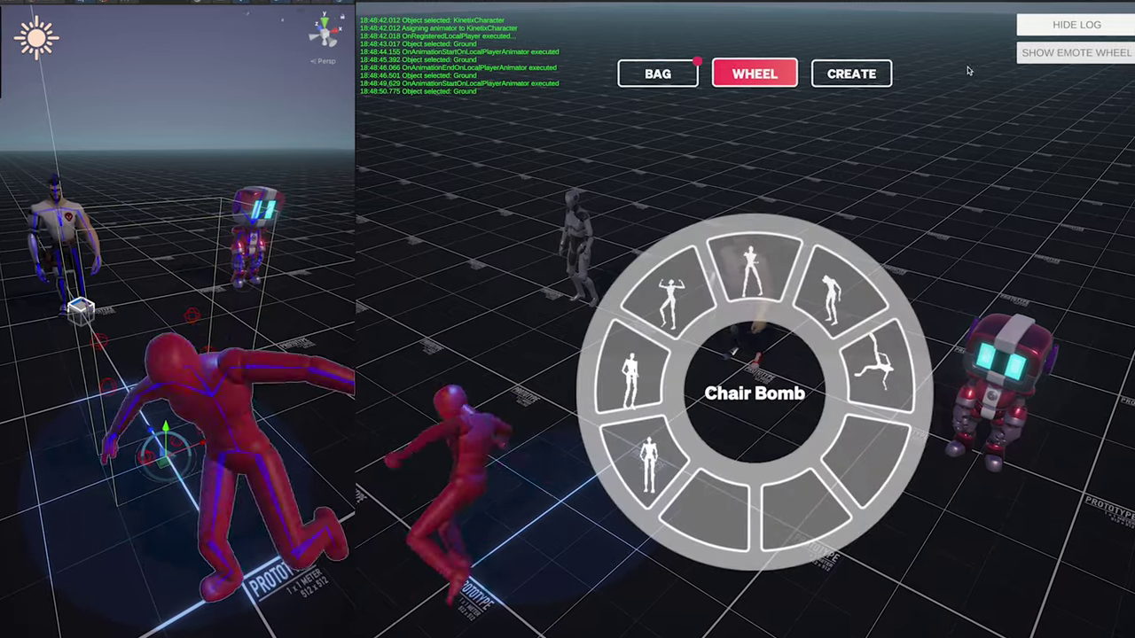
click(851, 74)
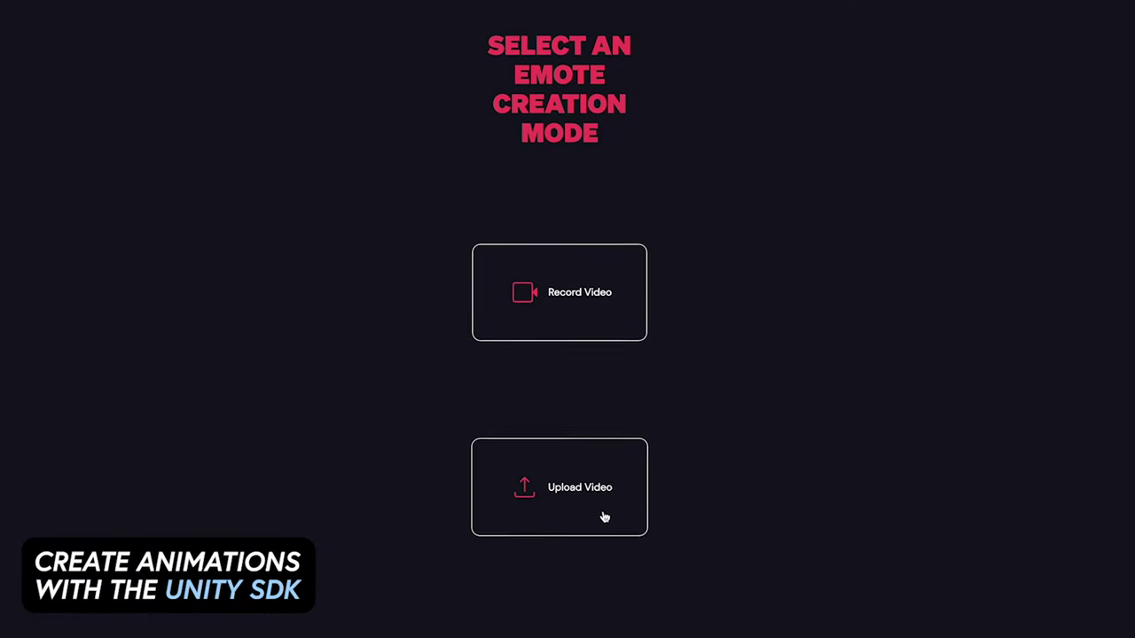
click(603, 505)
click(603, 479)
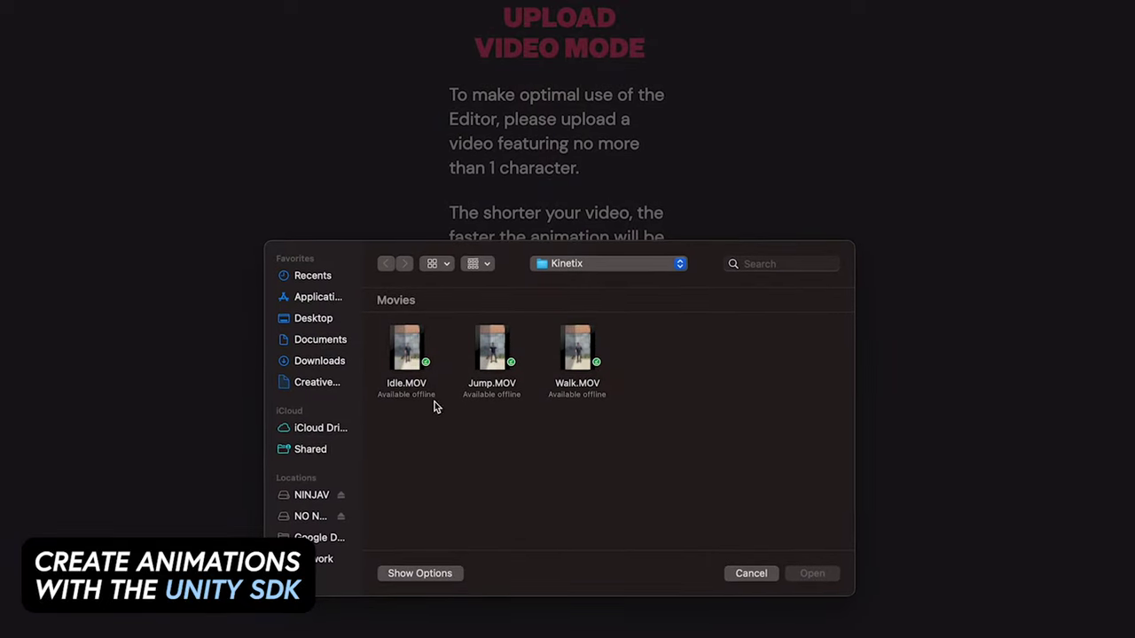
Upload Idle.MOV from the file picker as the new emote's source video
double_click(426, 381)
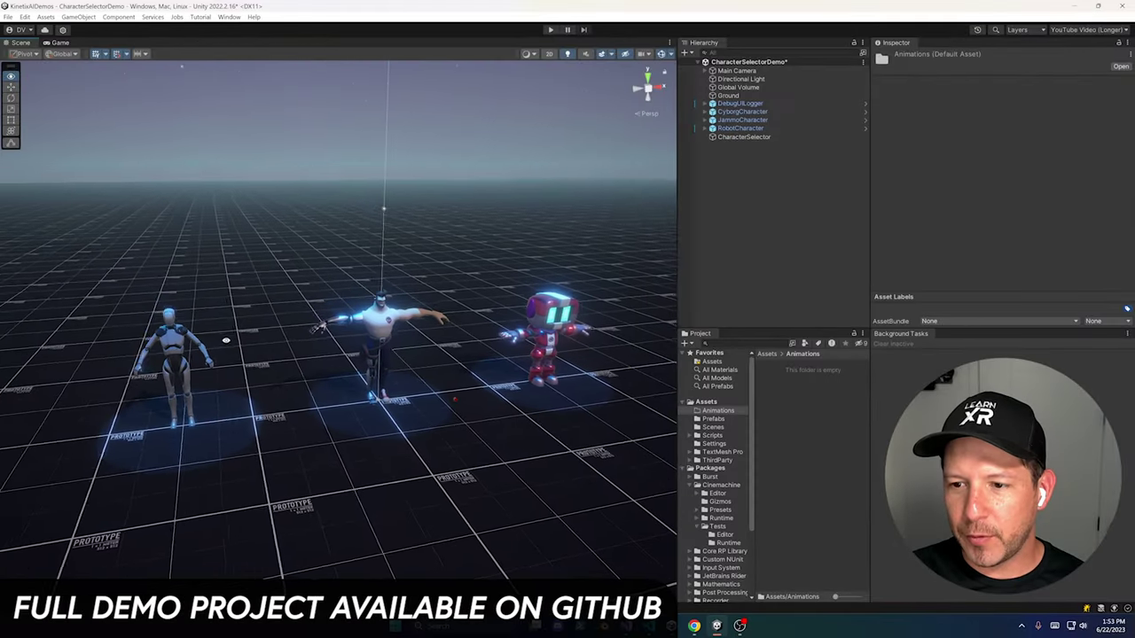
drag(225, 340, 267, 340)
scroll(226, 352, up, 2)
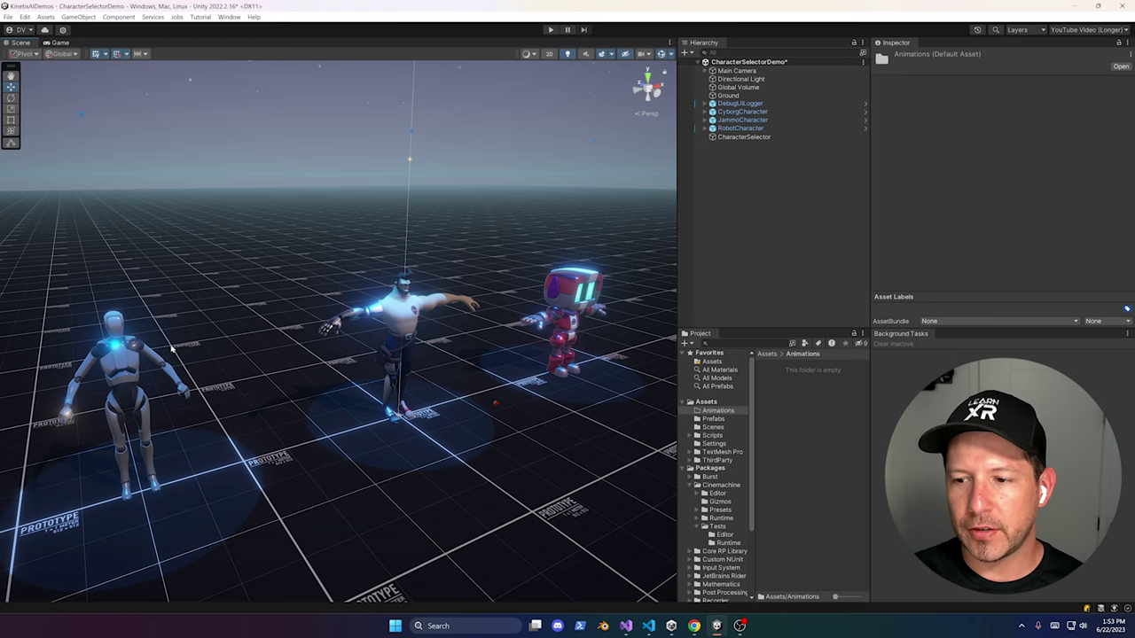
scroll(233, 332, down, 3)
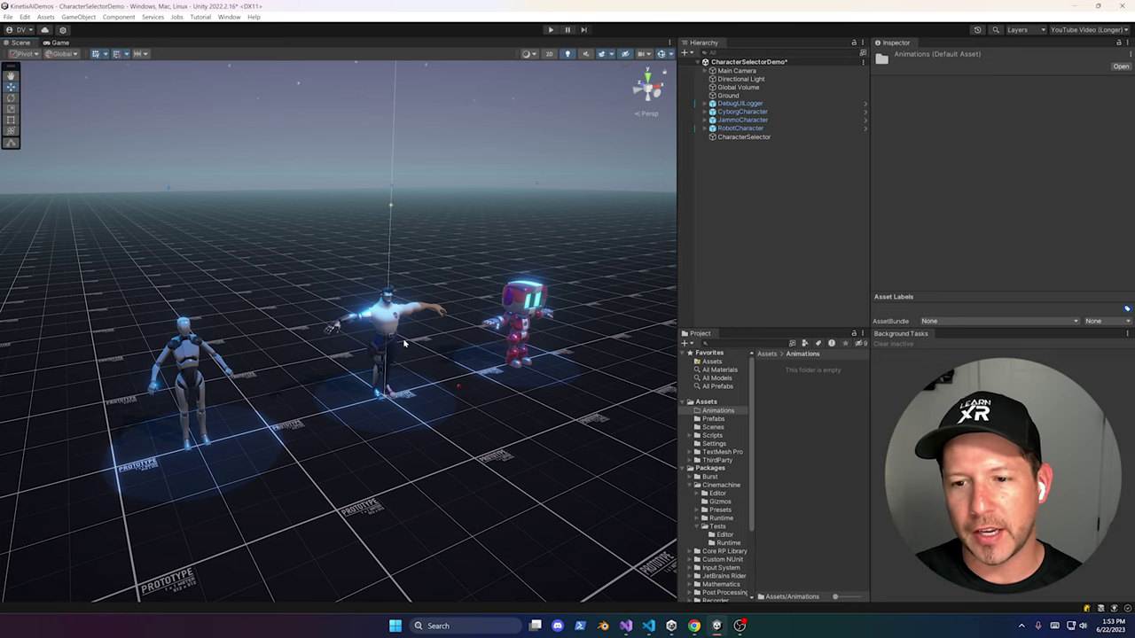
scroll(404, 341, down, 2)
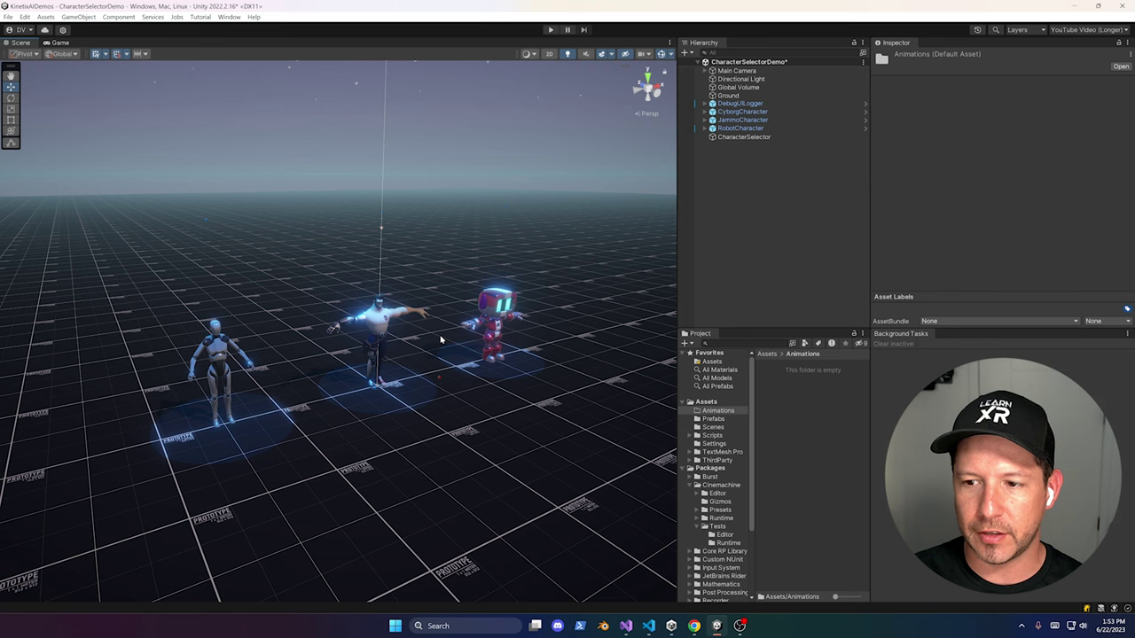
scroll(454, 344, up, 2)
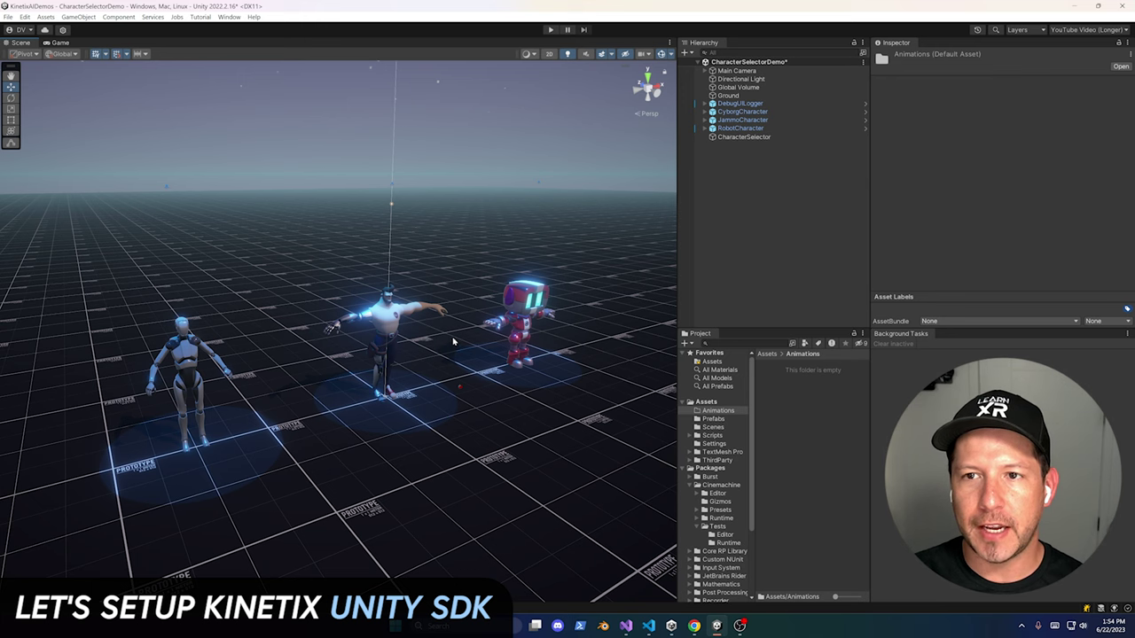
Open Window > Package Manager and list the project's packages
click(230, 17)
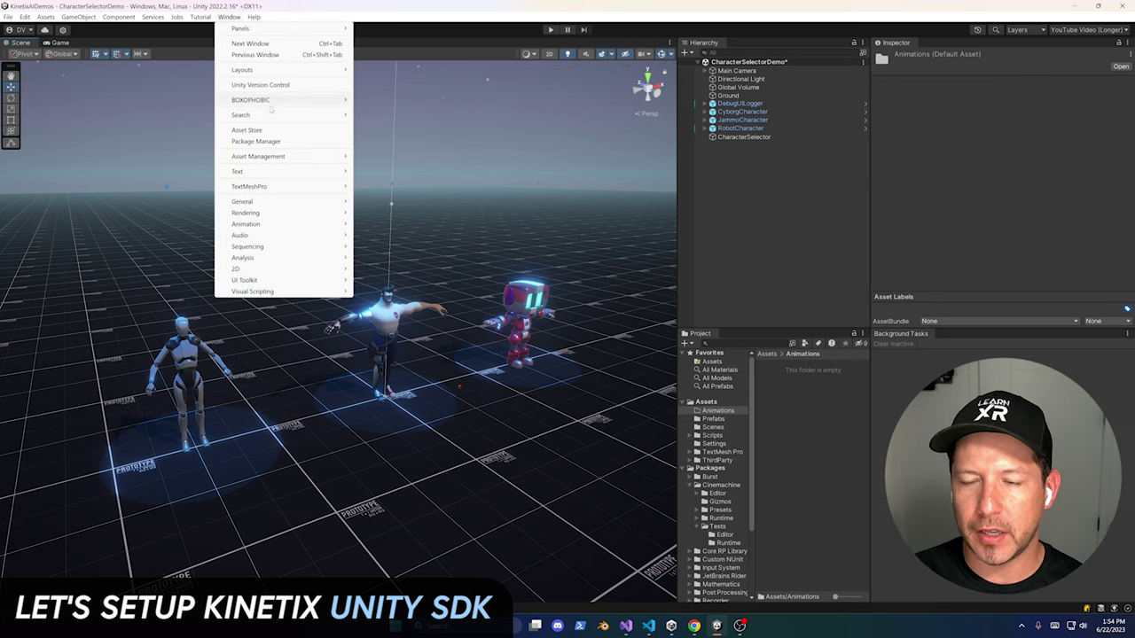
click(268, 141)
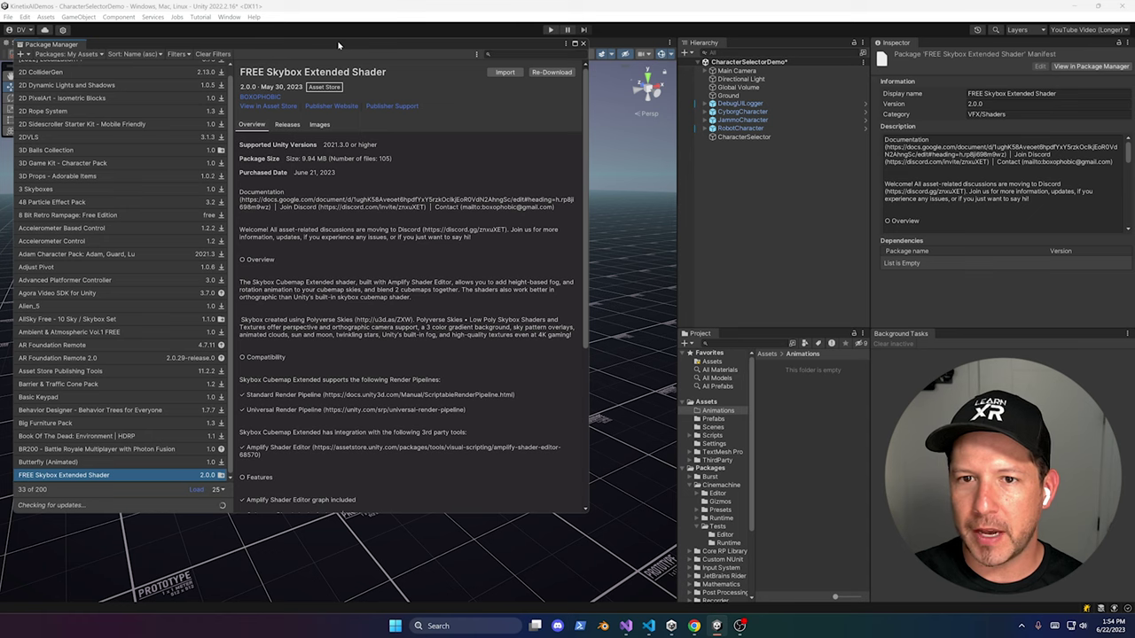
click(80, 54)
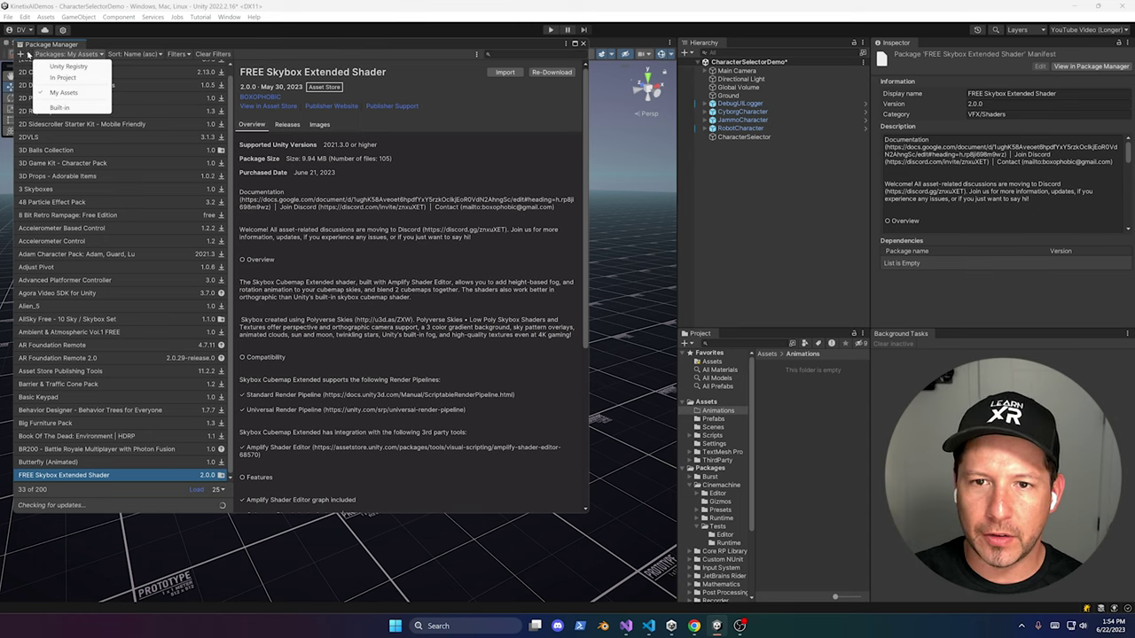
Add com.unity.nuget.newtonsoft-json from its git URL to install Newtonsoft Json 3.2.1
click(22, 54)
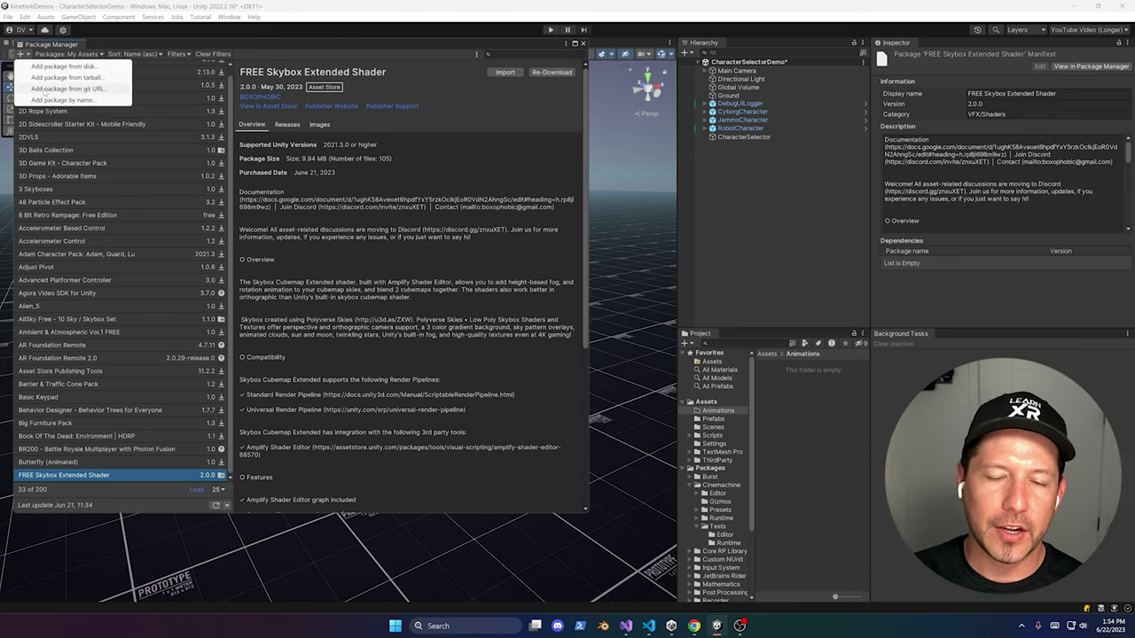
click(43, 88)
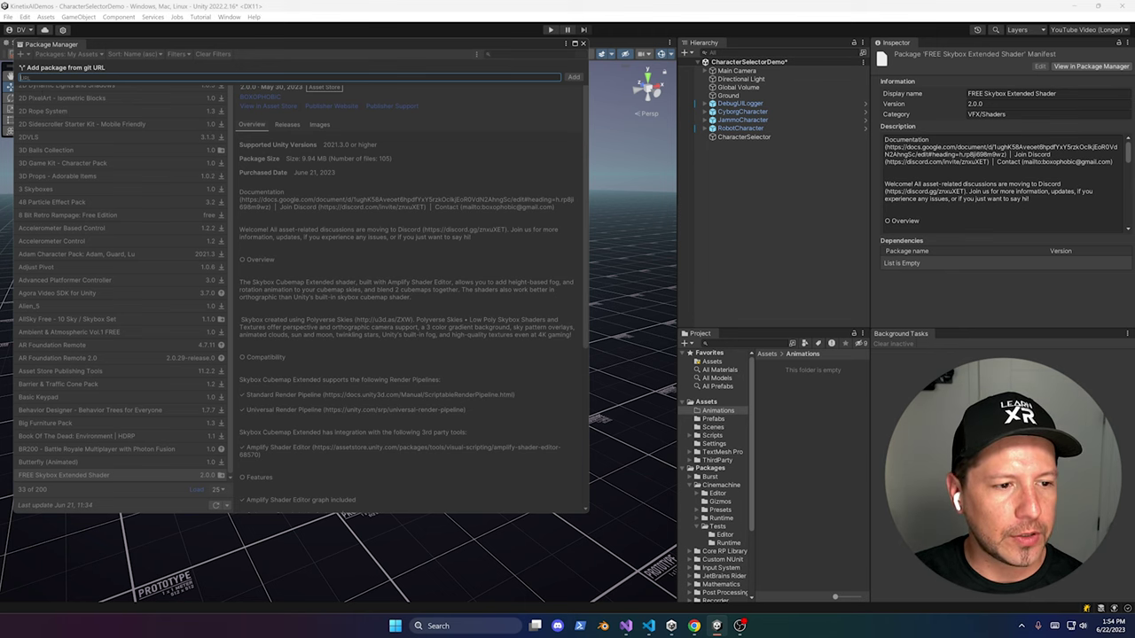
key(Escape)
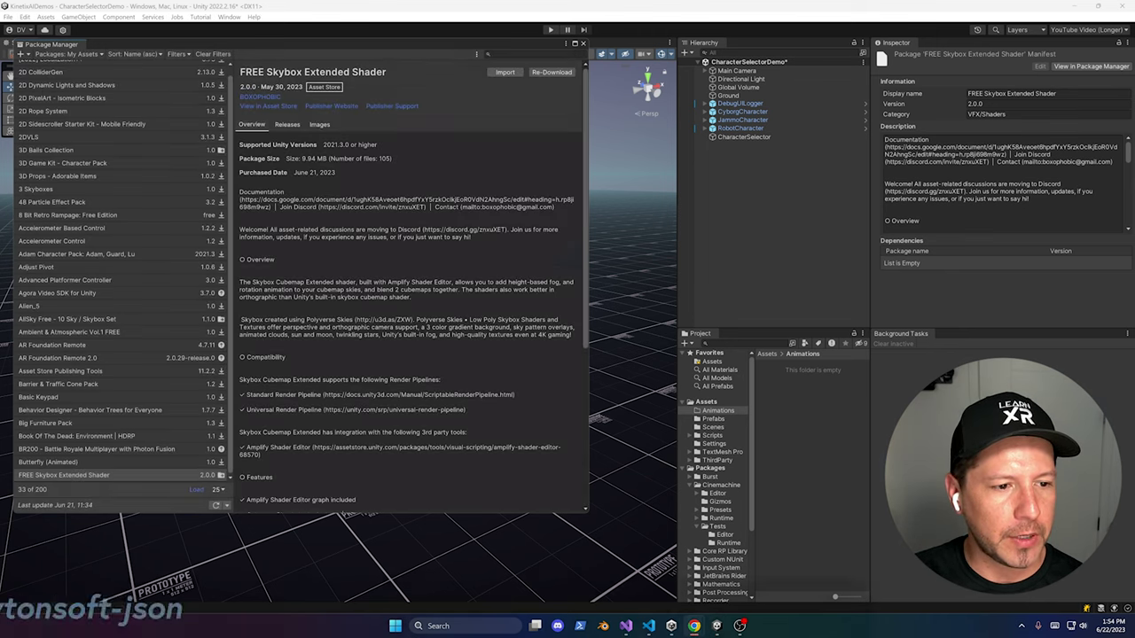
click(21, 54)
click(35, 90)
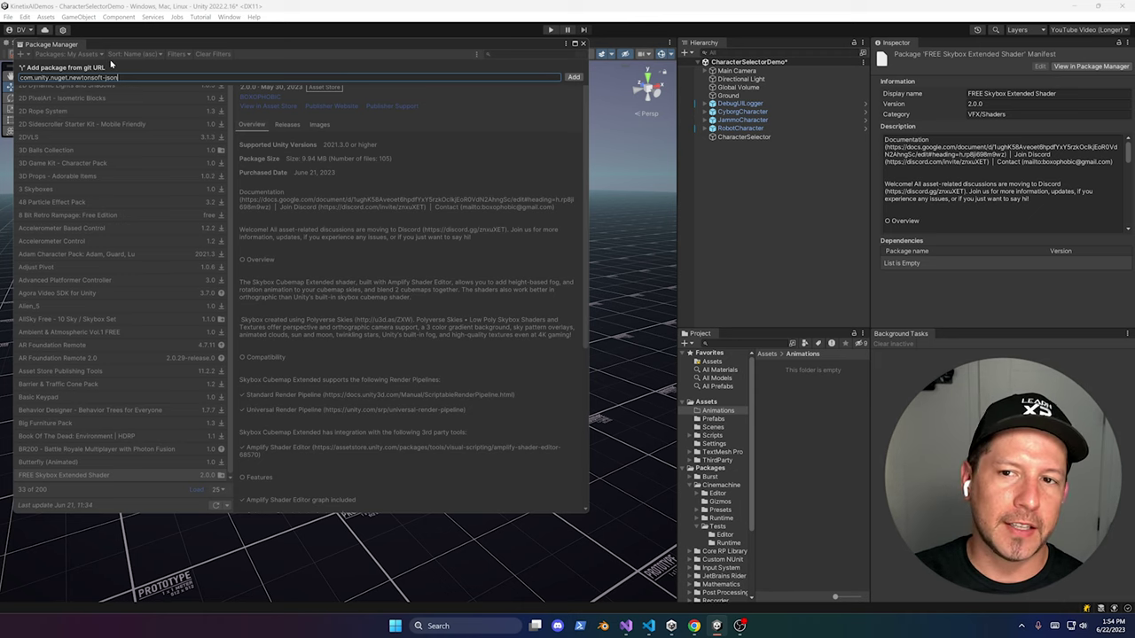
click(572, 78)
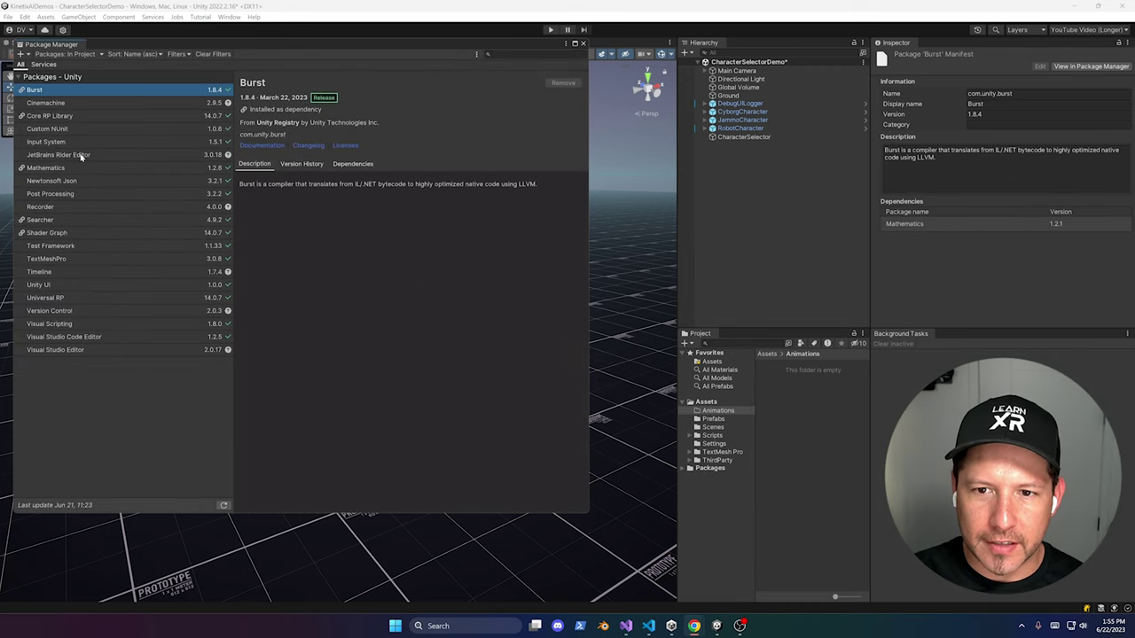
Add com.unity.inputsystem from its git URL, bringing Input System to 1.6.1
click(78, 181)
click(28, 55)
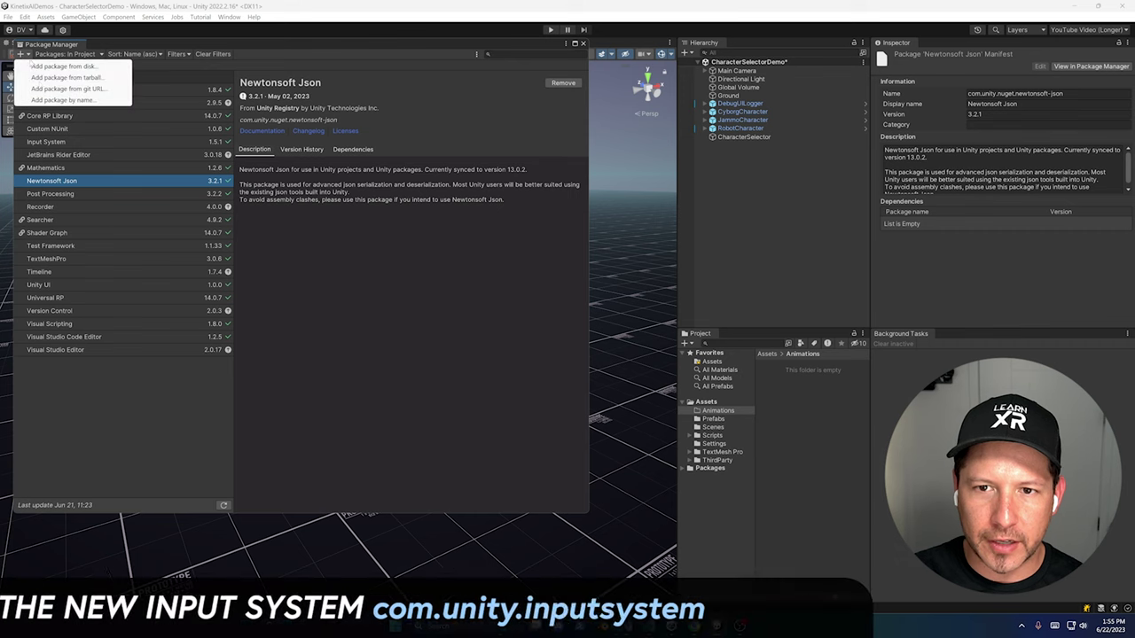
click(80, 89)
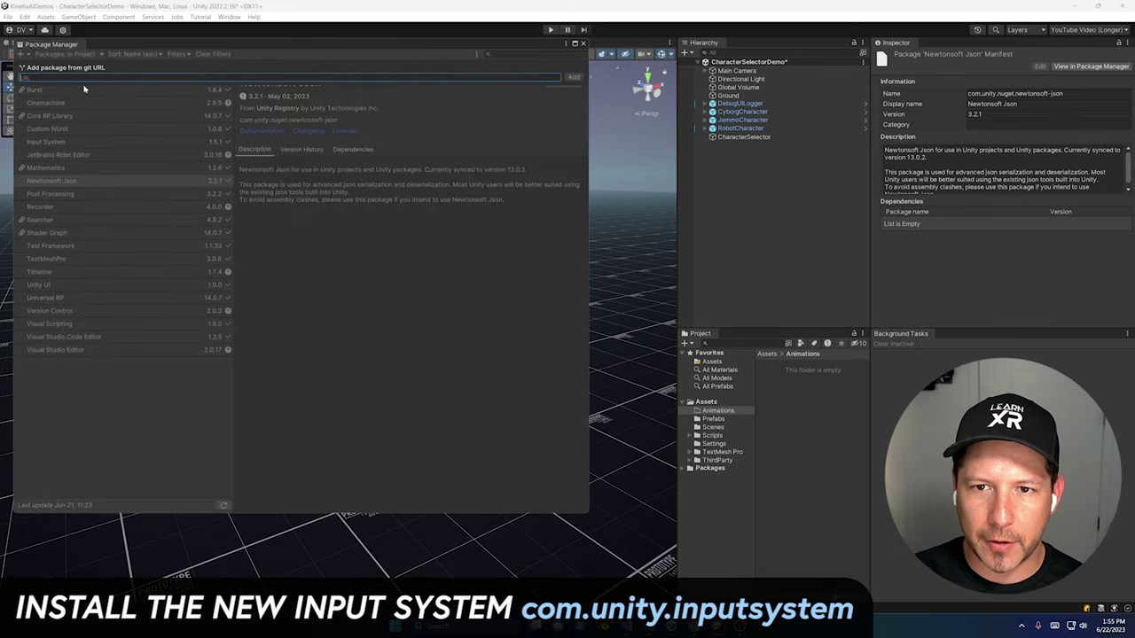
click(572, 77)
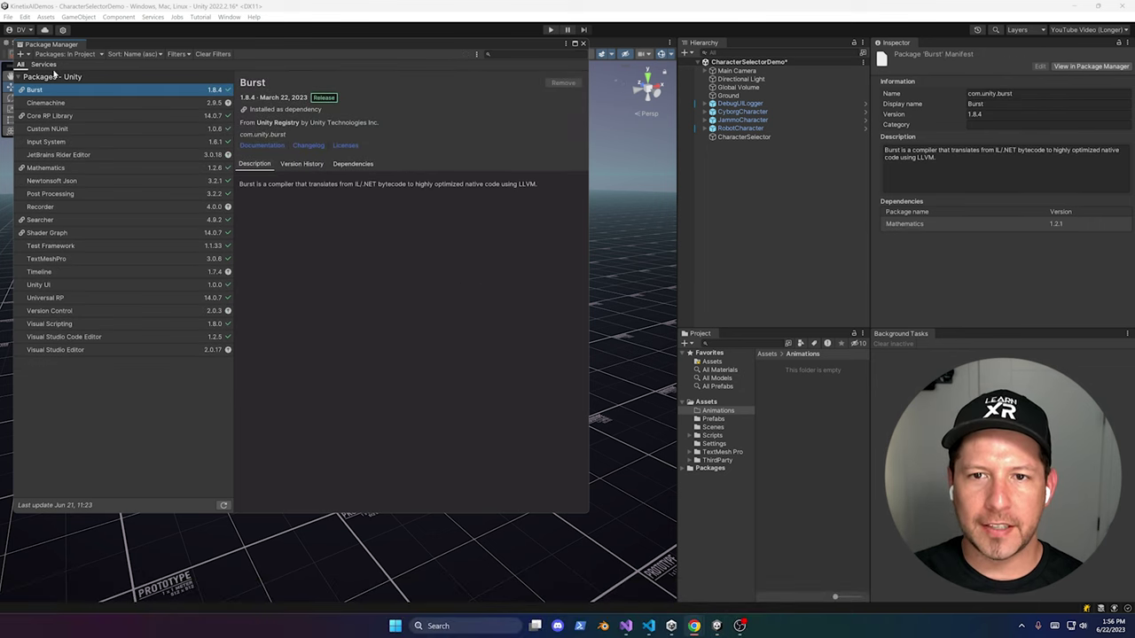
Install Kinetix Package Manager 0.7.1 from its GitHub URL, then open Build Settings
click(23, 54)
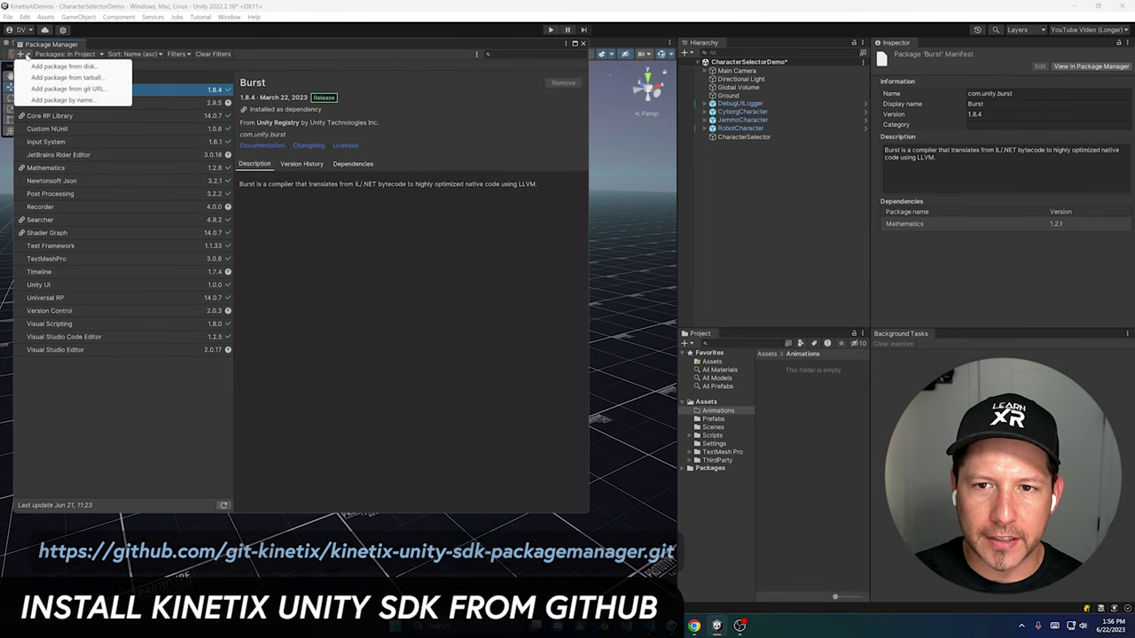
click(54, 88)
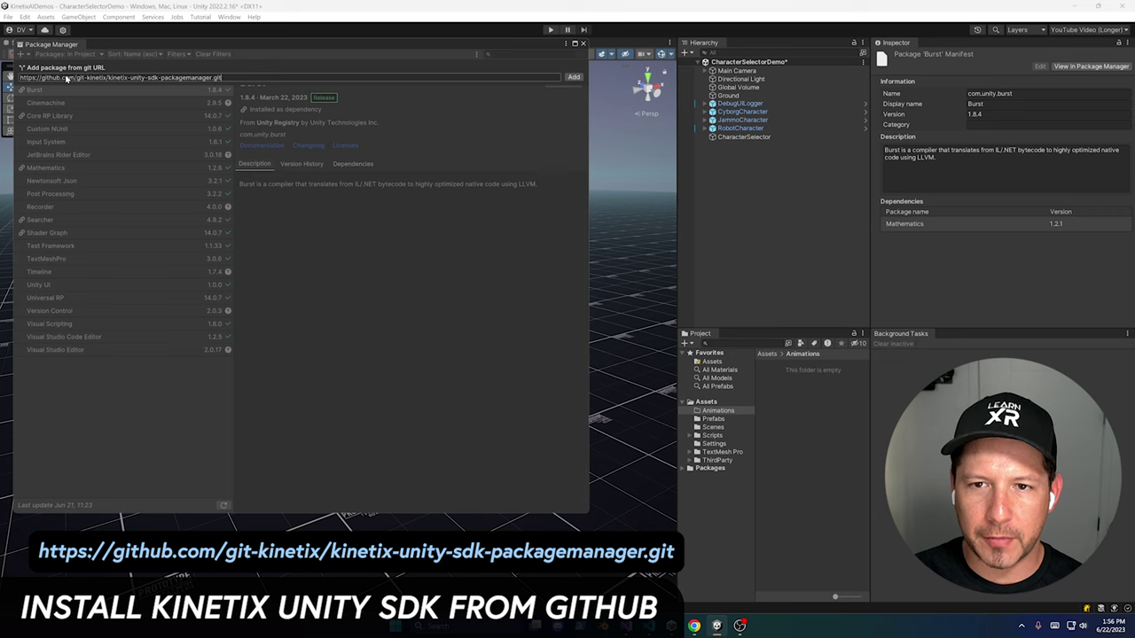
click(575, 78)
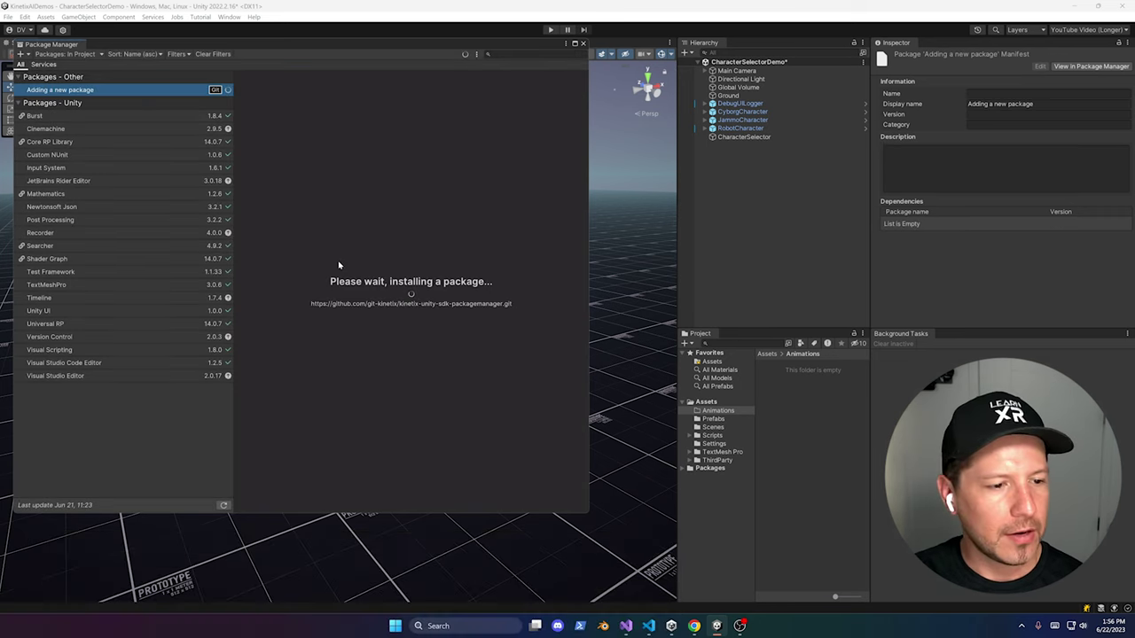
click(16, 17)
click(40, 141)
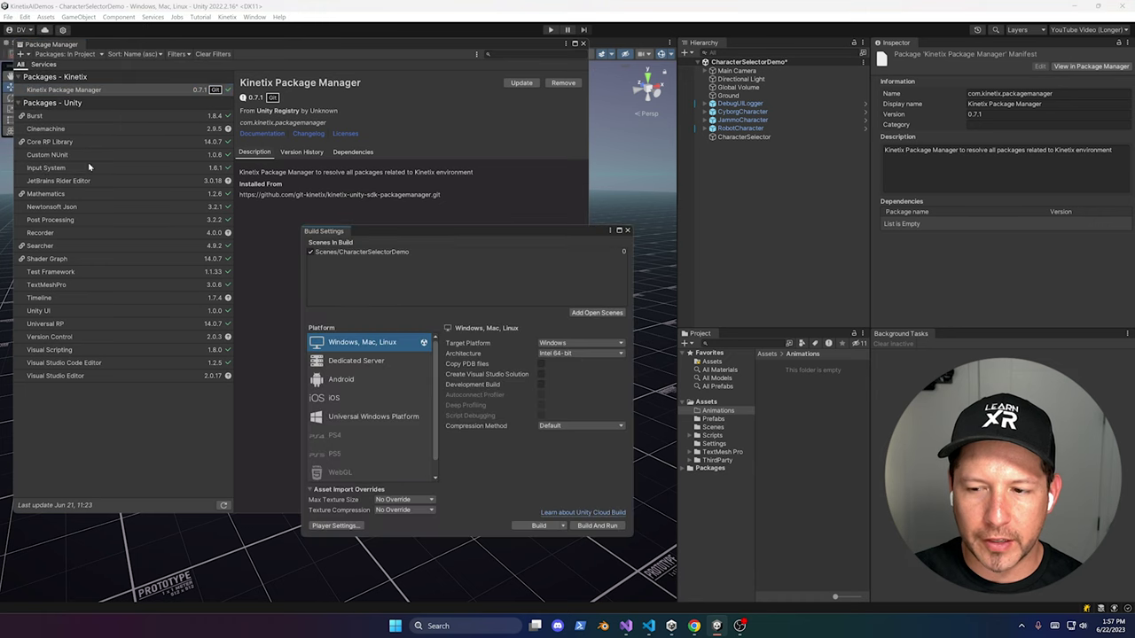
Keep Player Active Input Handling at Both, then close Project Settings and Build Settings
click(333, 525)
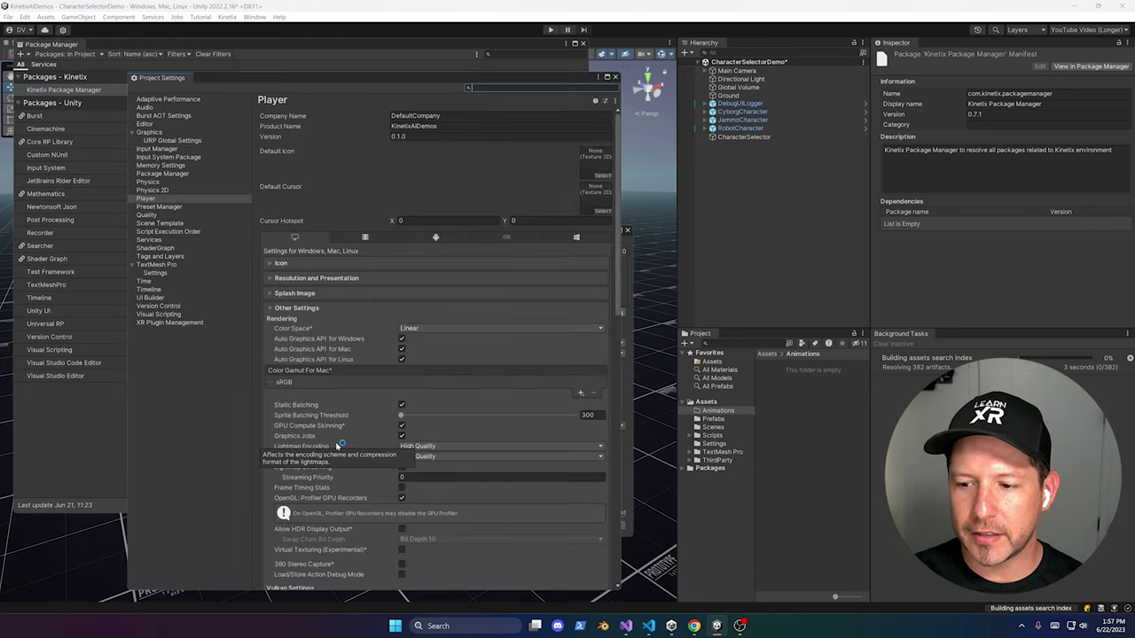
scroll(337, 445, down, 10)
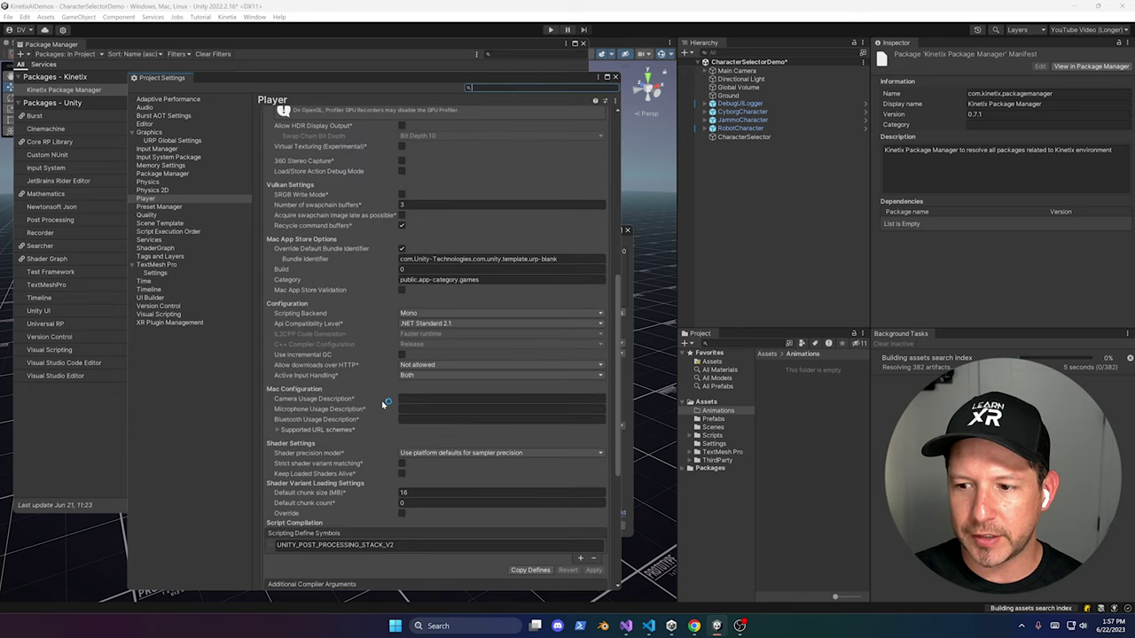
click(405, 375)
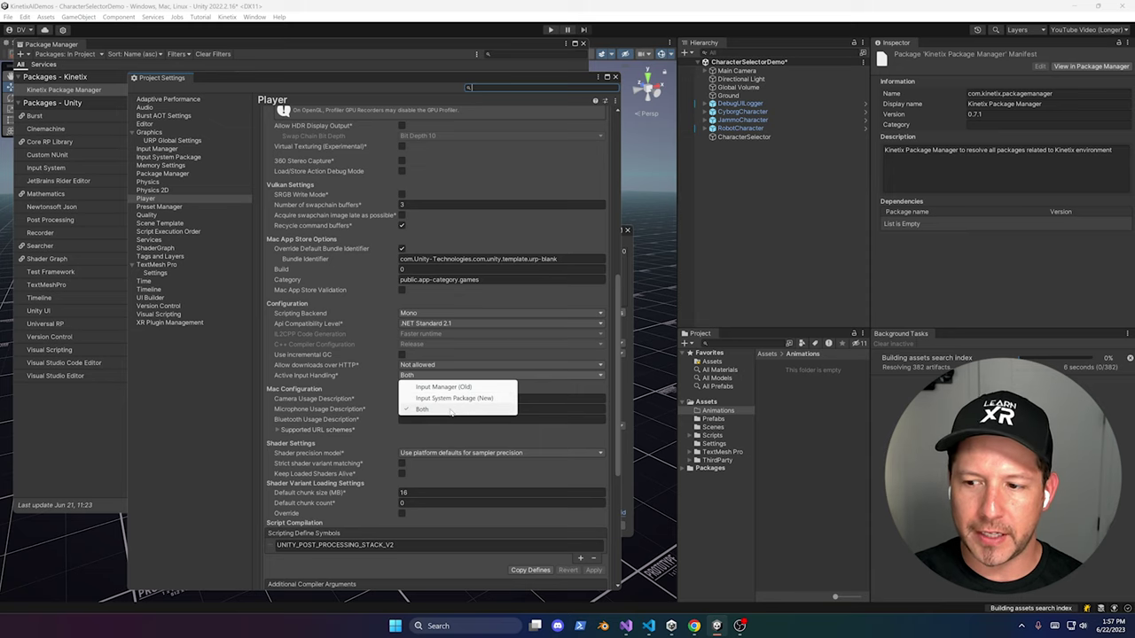
click(428, 81)
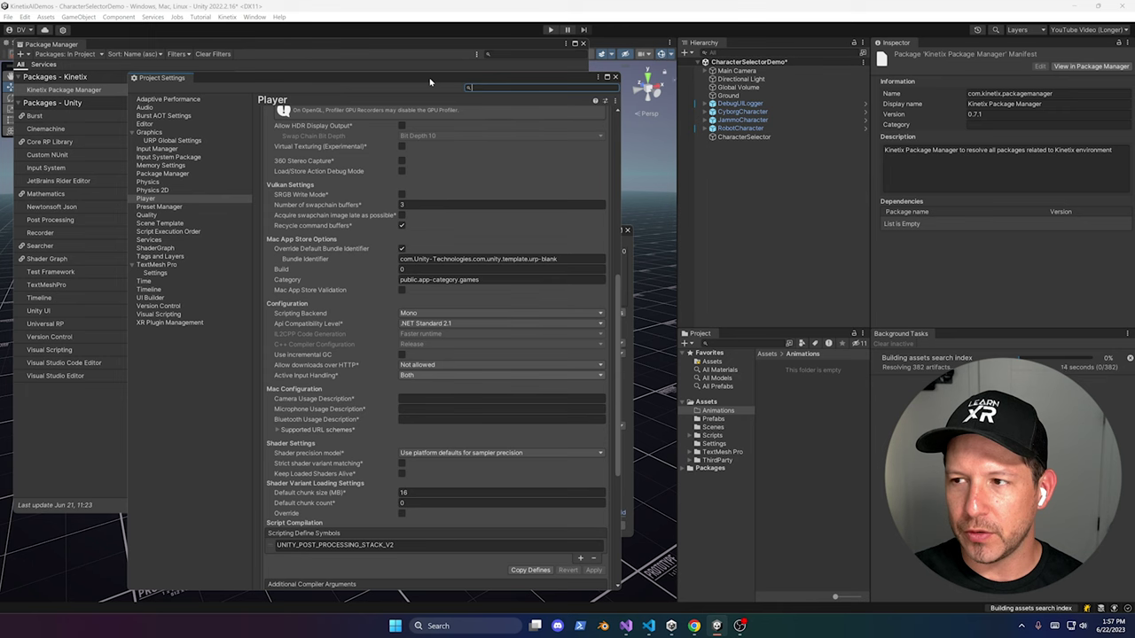
click(617, 77)
click(627, 230)
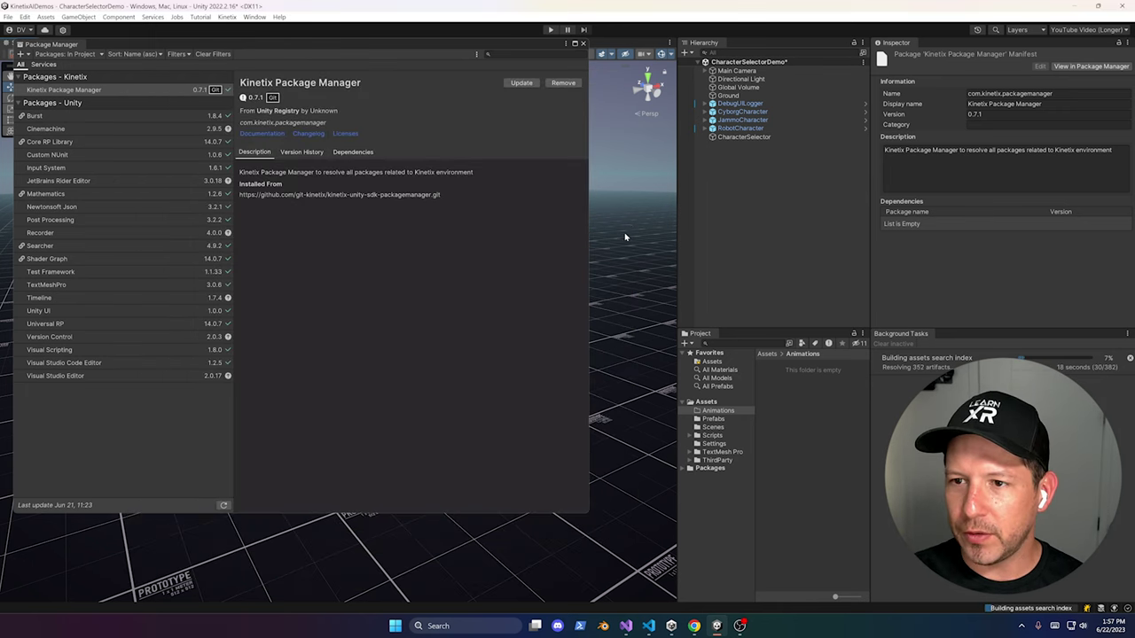
Install the Kinetix WEB2 core bundle and view Kinetix UI Emote Wheel's Samples
click(227, 17)
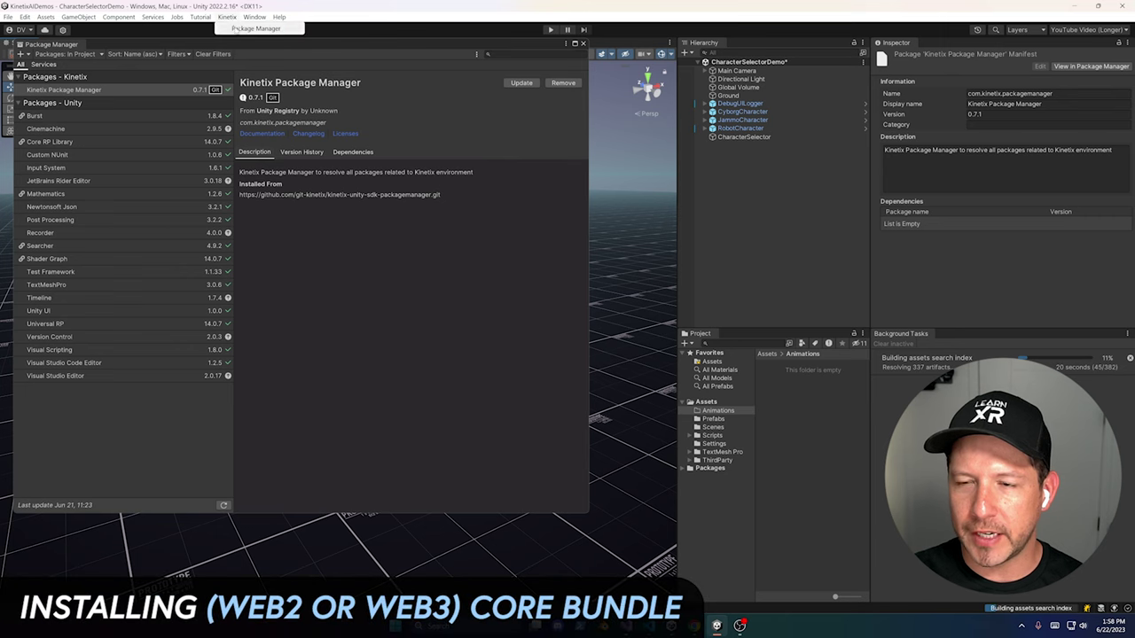
click(253, 29)
drag(330, 36, 459, 265)
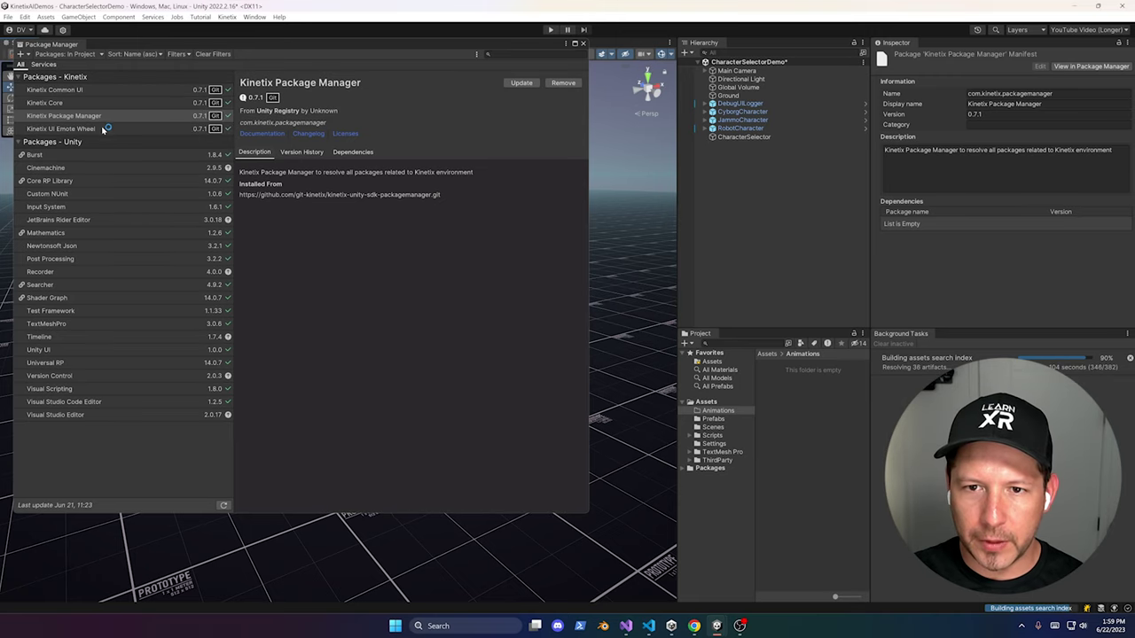
click(100, 129)
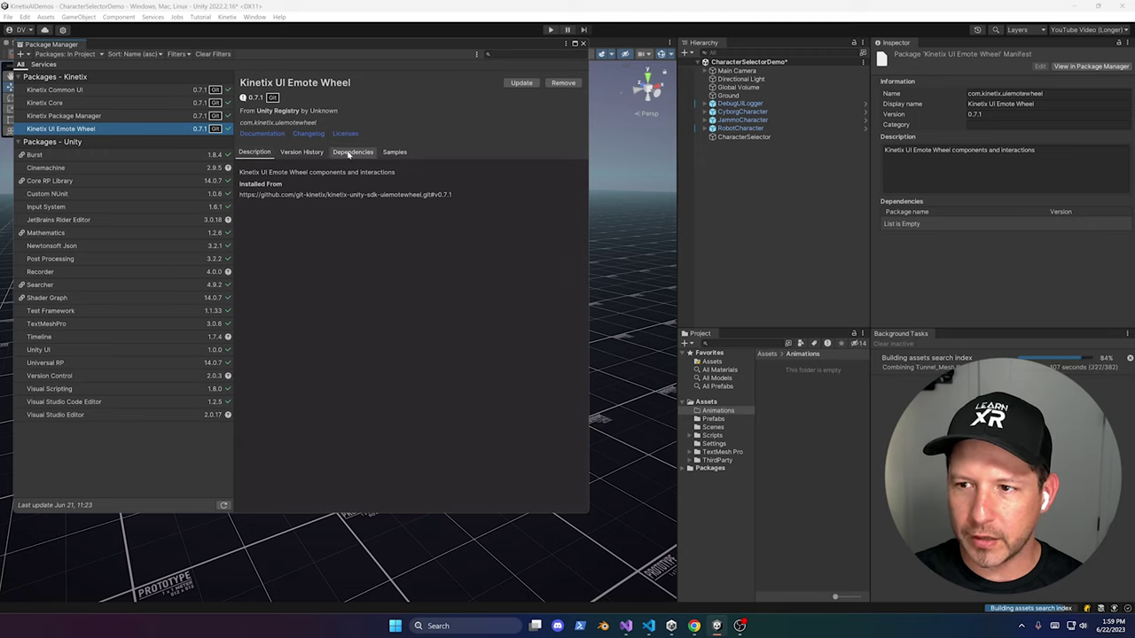
click(393, 154)
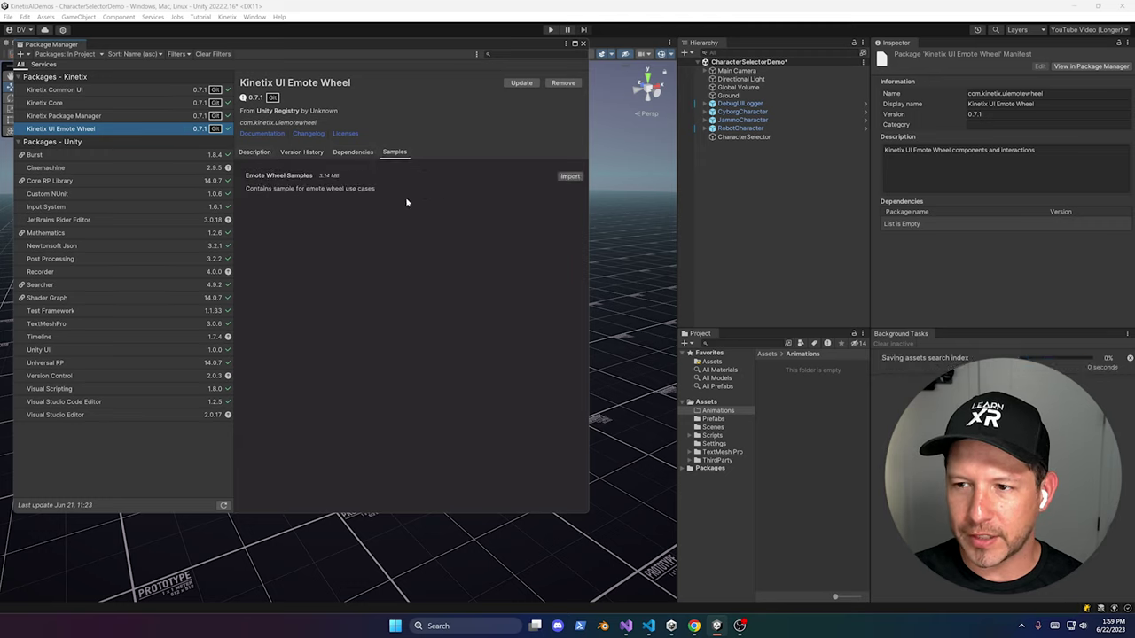
Import the Emote Wheel Samples and open QuickStartScene, saving the current scene
click(570, 176)
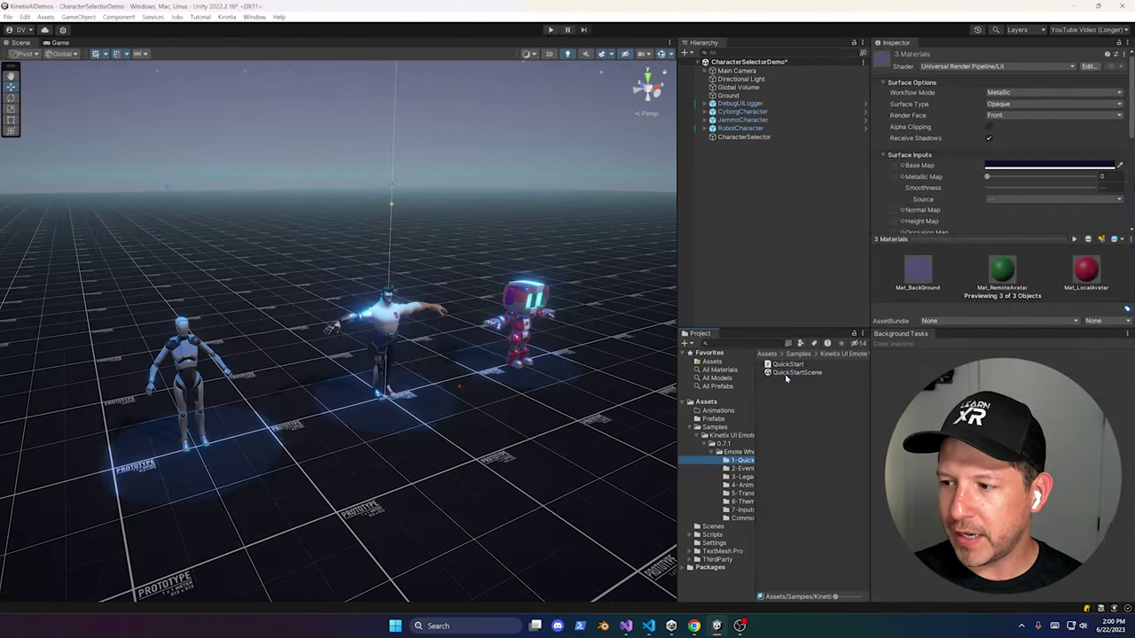
double_click(788, 372)
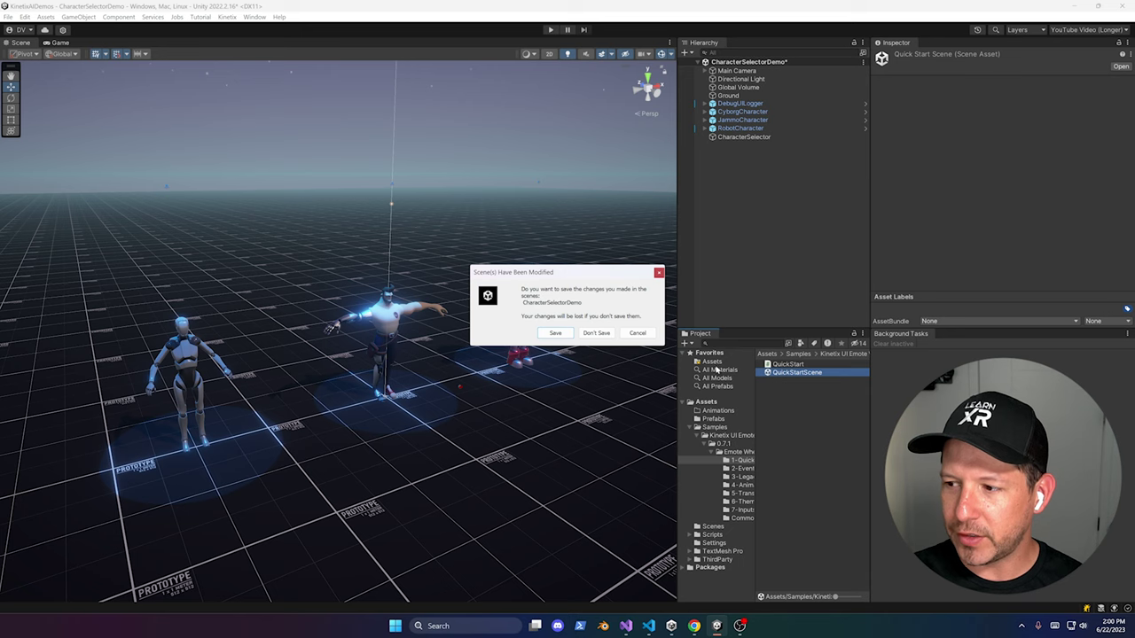
click(555, 333)
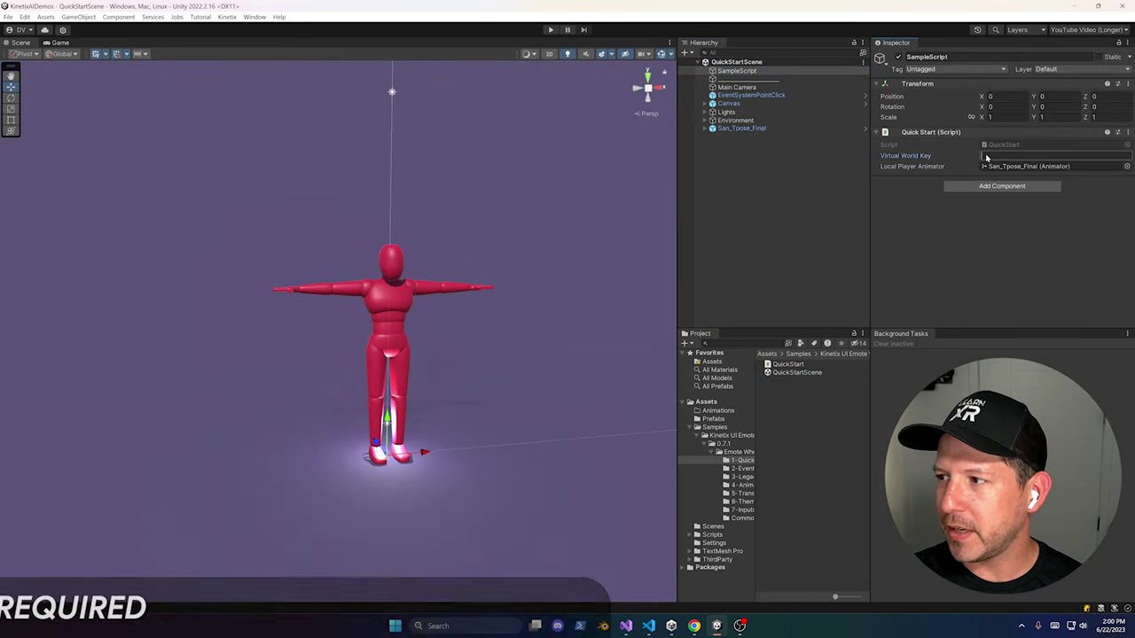
Paste the Virtual World Key, then test the Flexing Arms, Spinny and Stretching emotes
click(1046, 156)
key(ctrl+v)
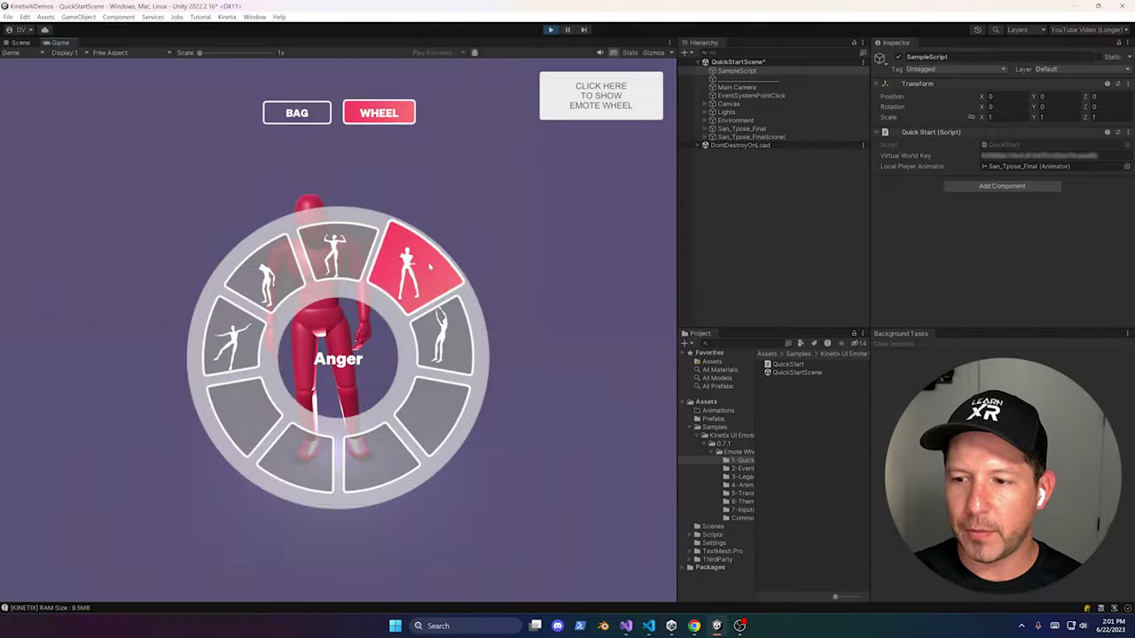
click(328, 264)
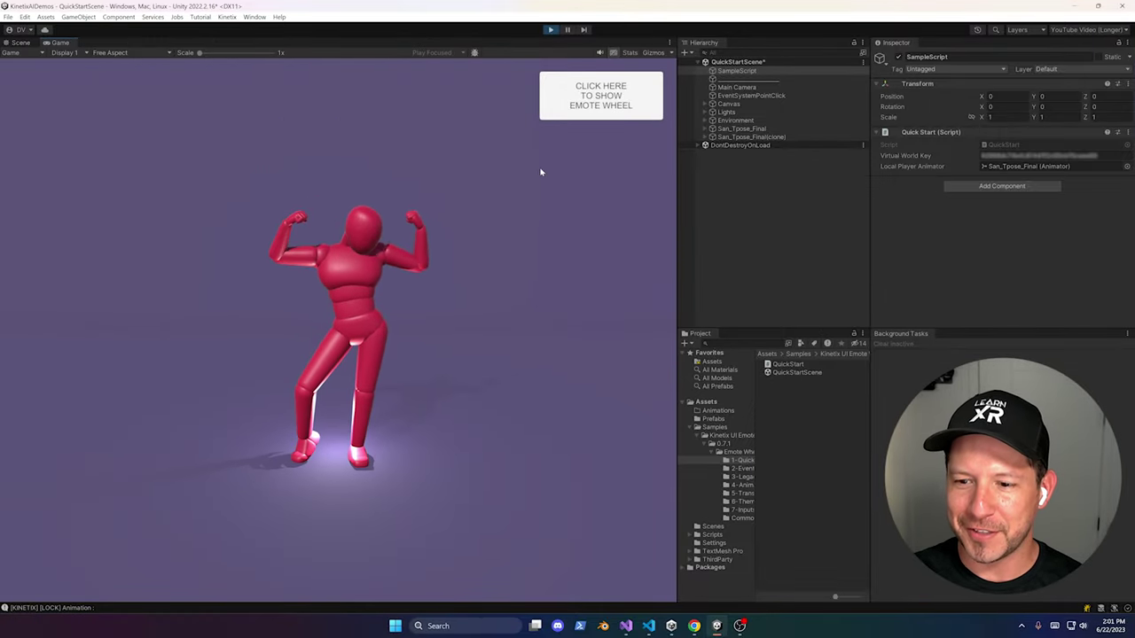
click(590, 99)
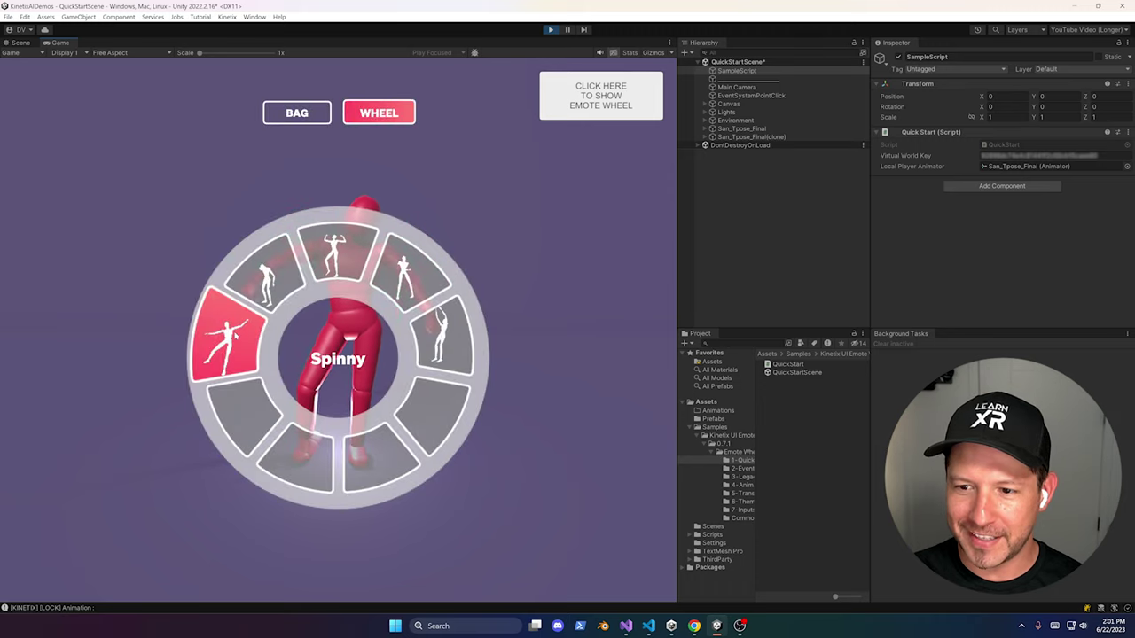
click(237, 334)
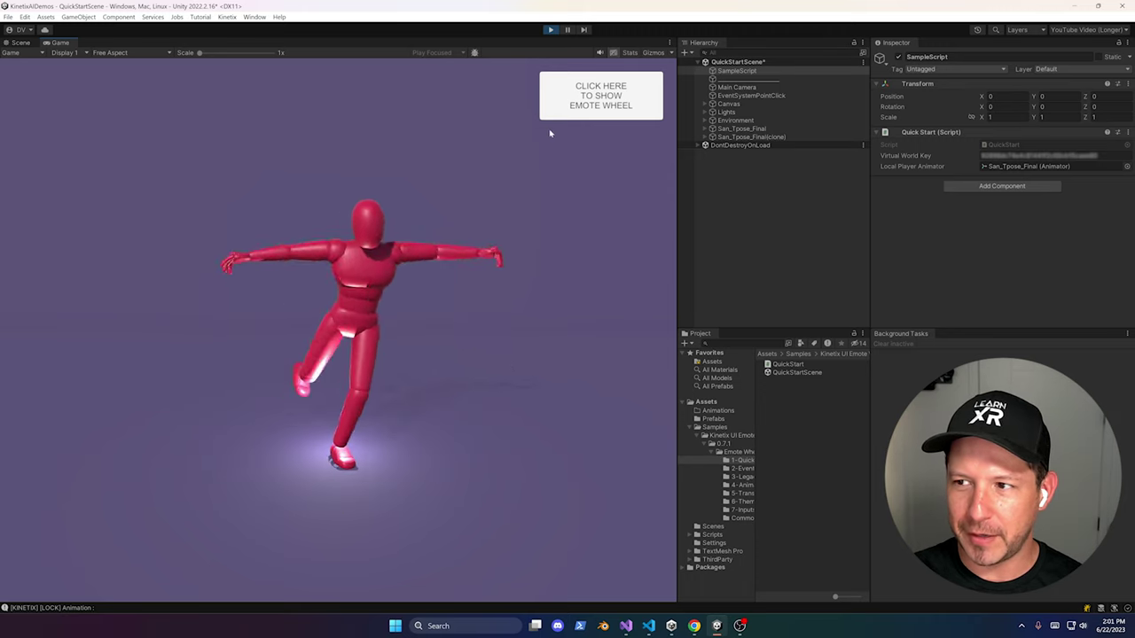
click(572, 105)
click(454, 325)
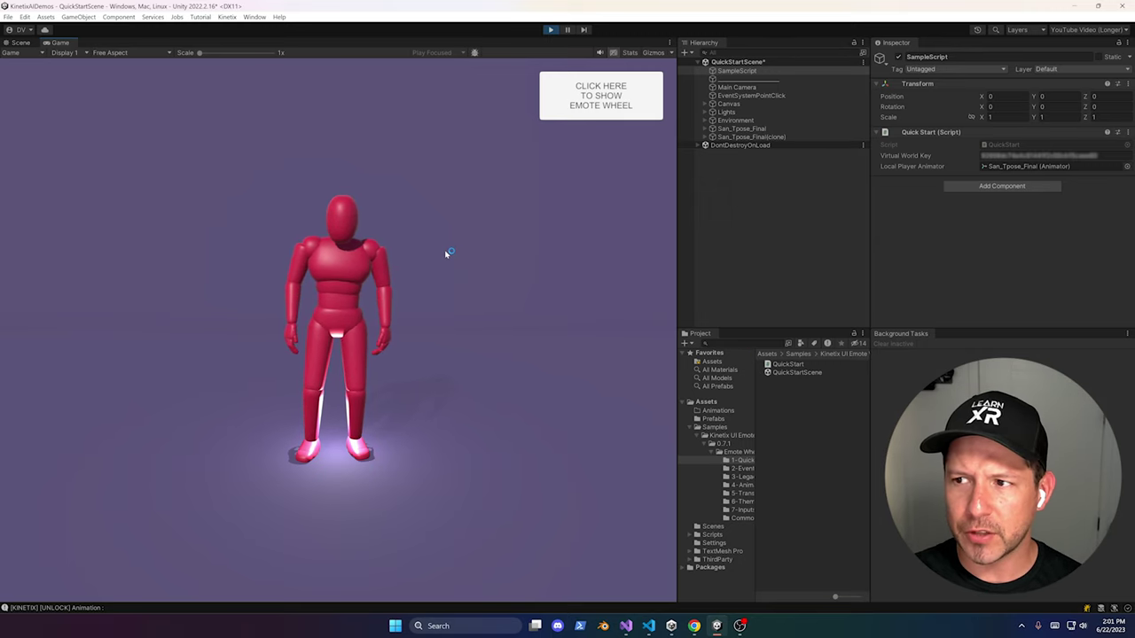
Put Flexing Arms from the bag into the wheel's left slot, play it, and start a new emote
click(600, 94)
click(297, 114)
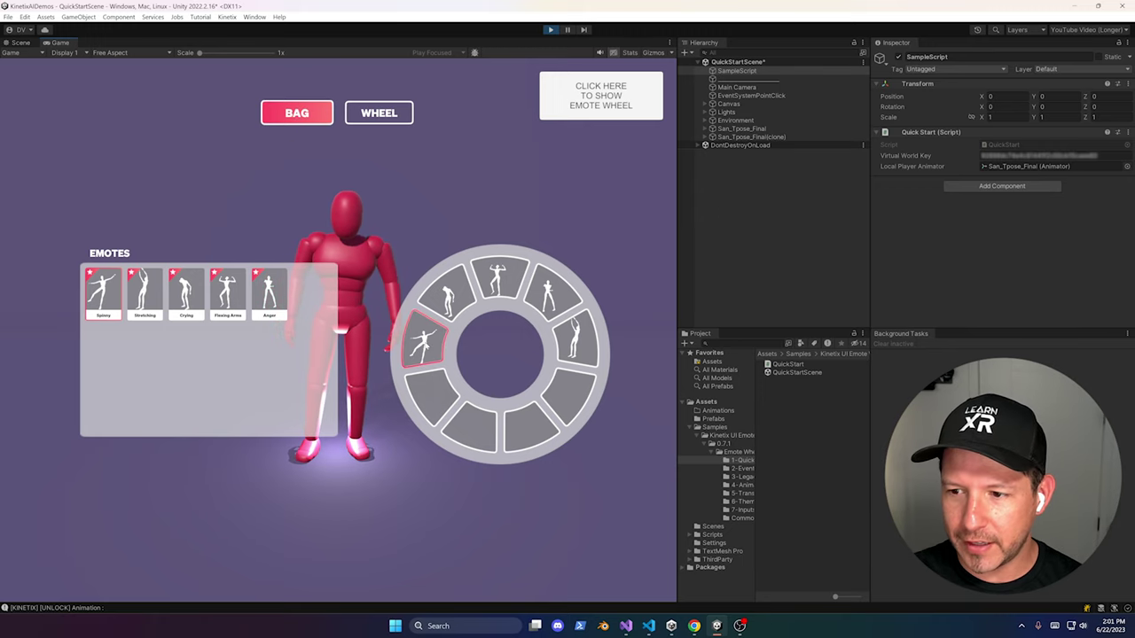
drag(424, 340, 501, 354)
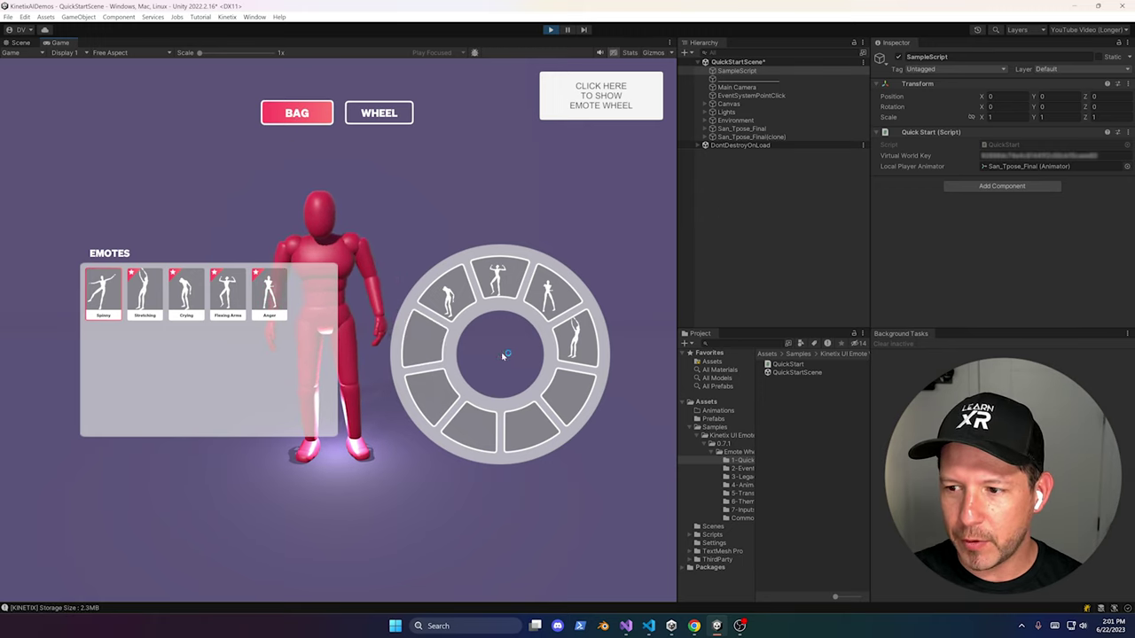
drag(228, 282, 424, 344)
click(379, 117)
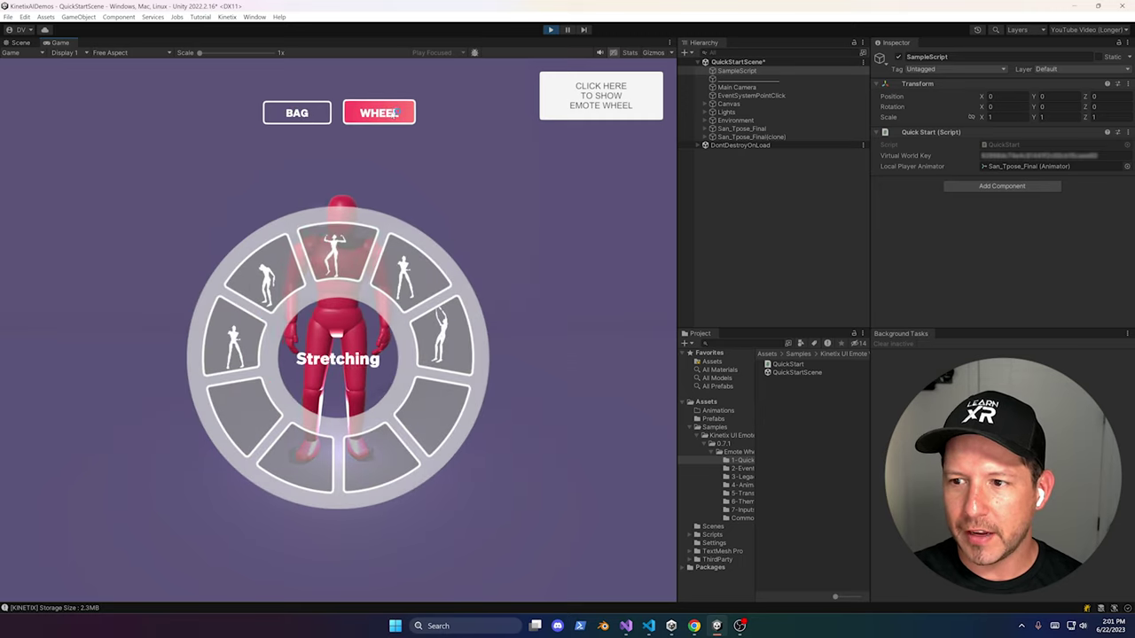
click(222, 333)
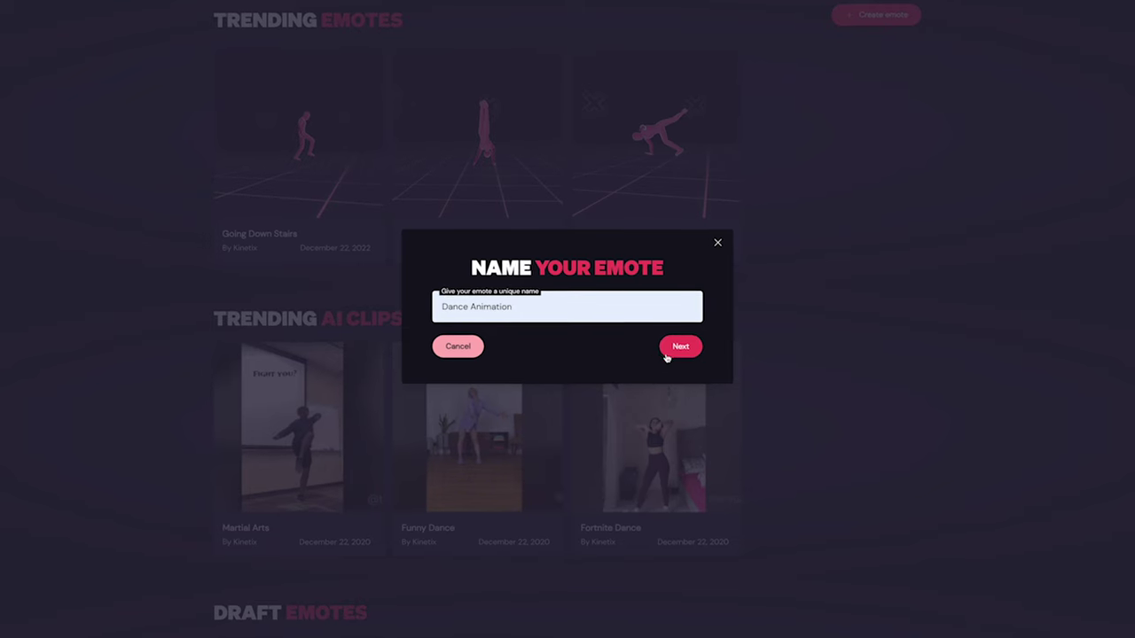
click(667, 356)
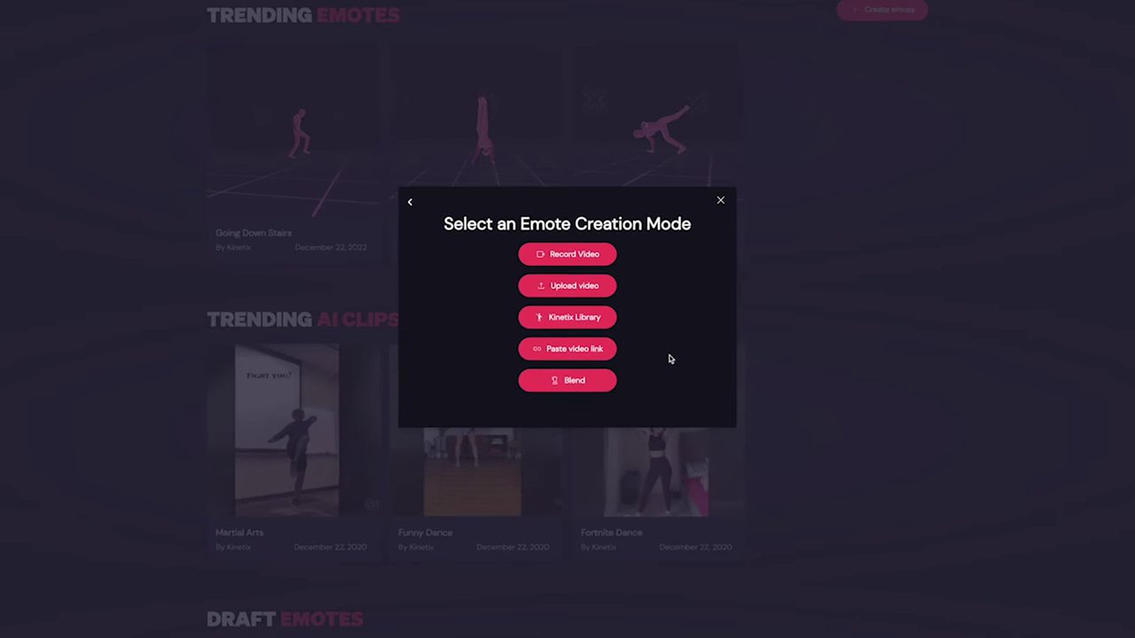
Start a Kinetix Library emote and preview the Sinuous Shuffle emote on the character
click(600, 331)
click(180, 162)
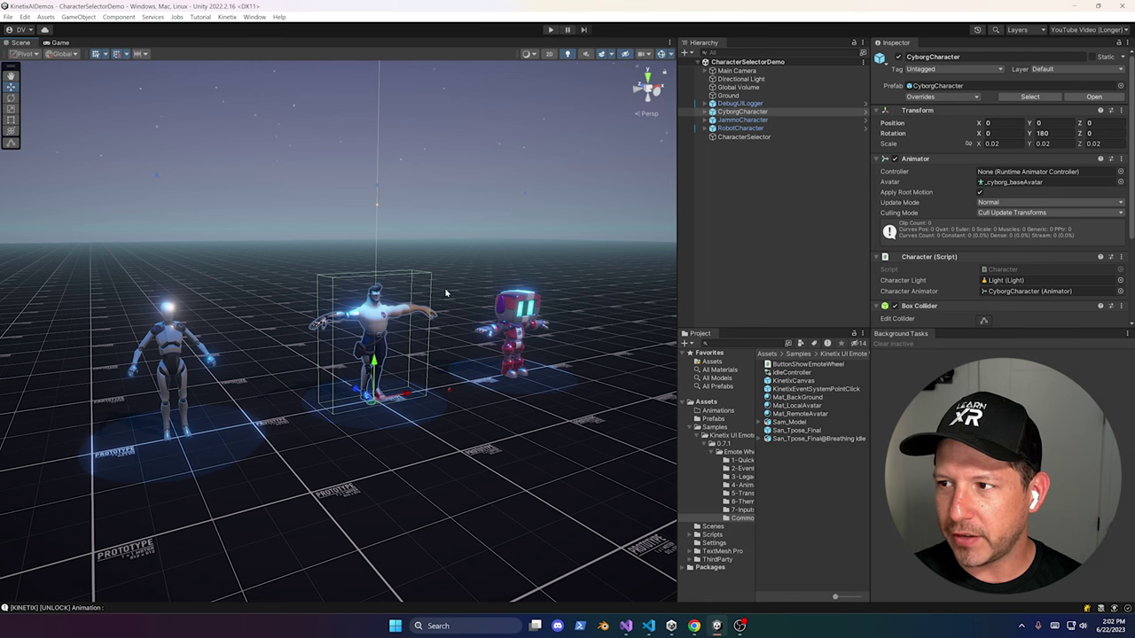
Inspect the Jammo character and its Light child object in the scene
click(177, 349)
click(516, 324)
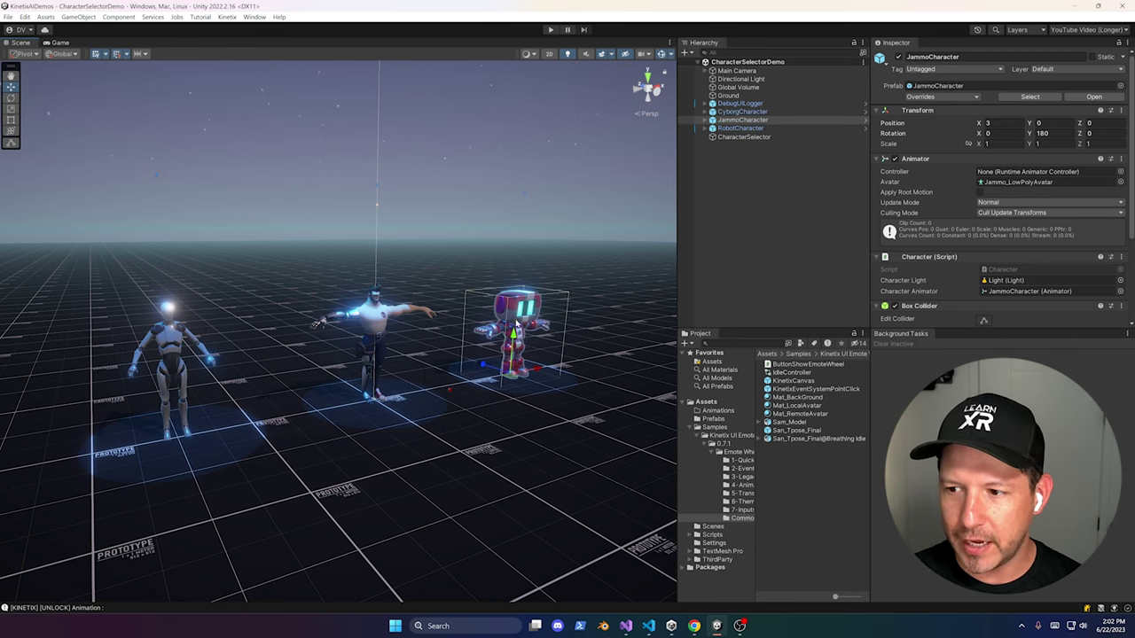
click(704, 121)
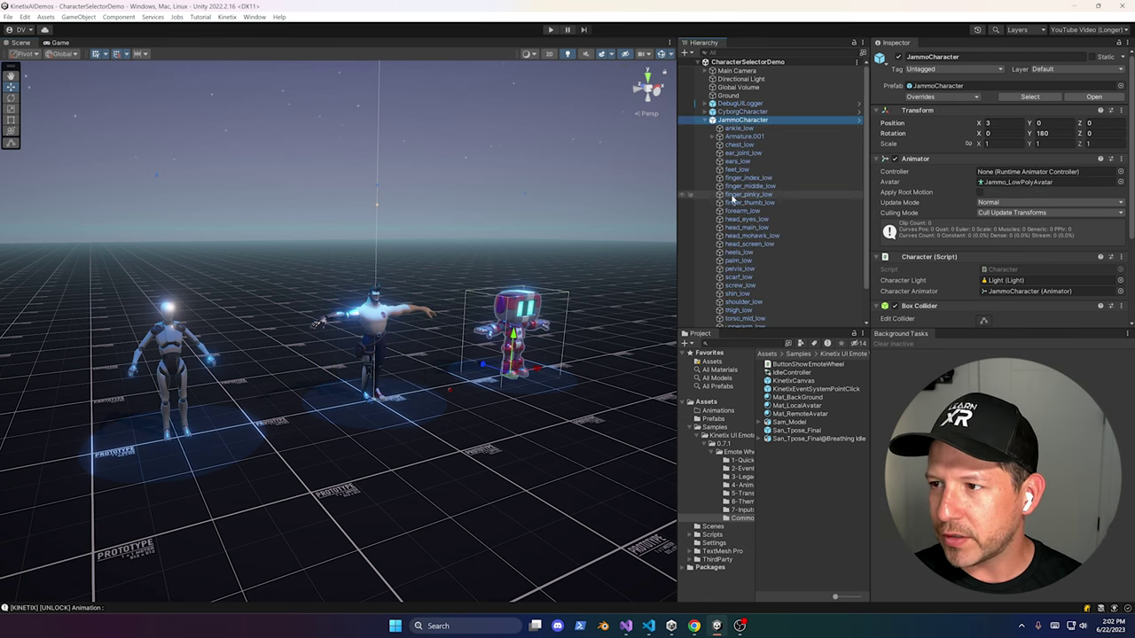
scroll(743, 200, down, 2)
click(732, 306)
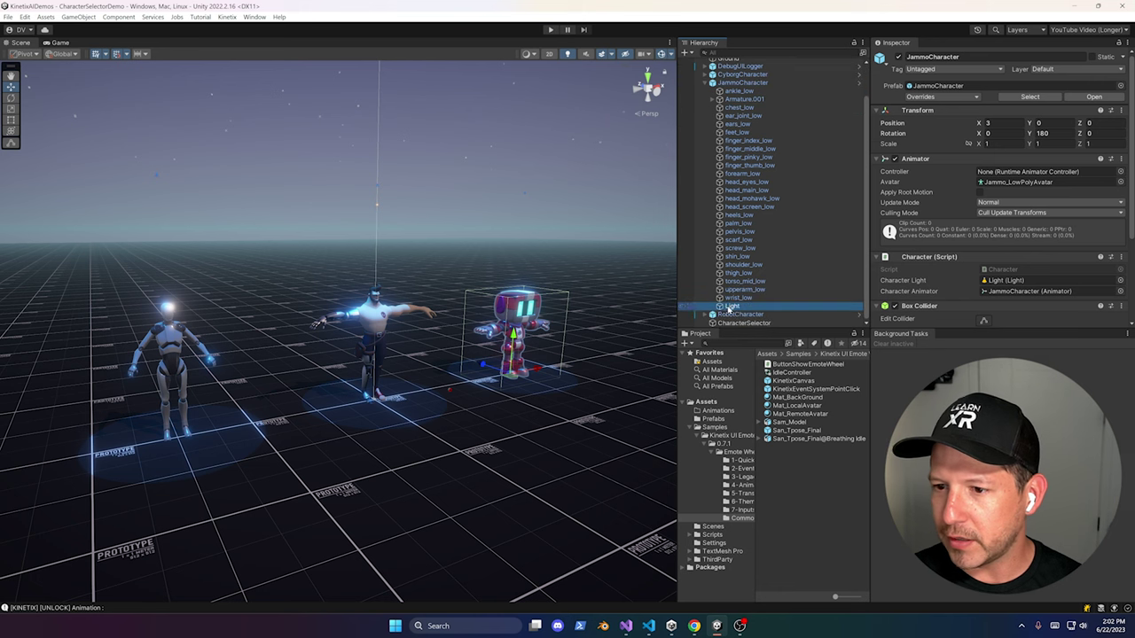
scroll(466, 306, up, 2)
drag(465, 306, 631, 343)
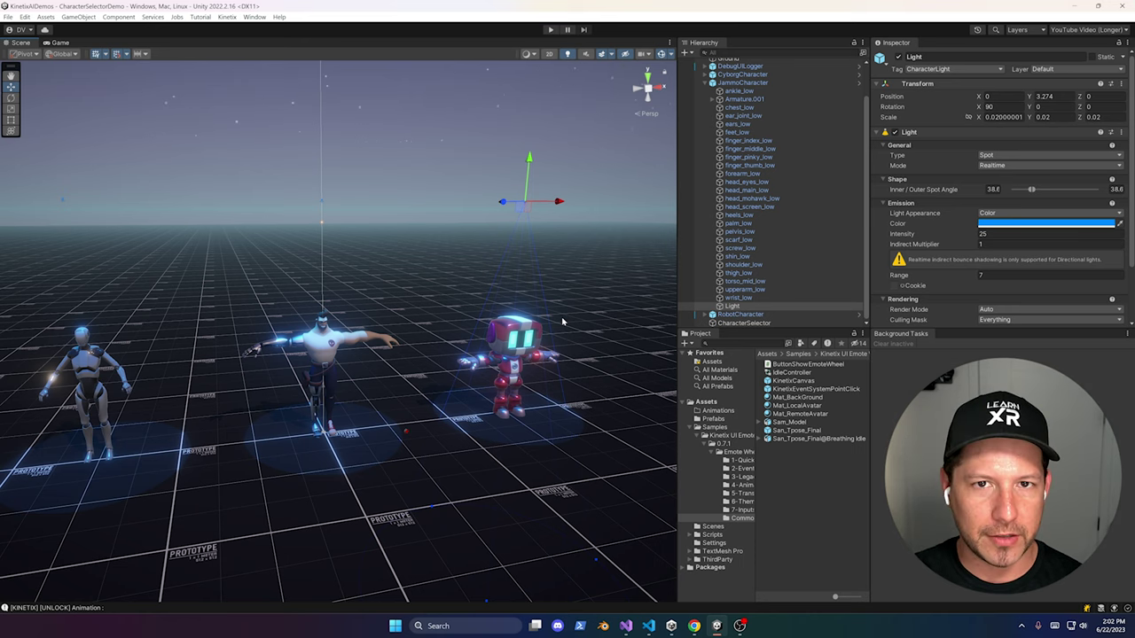
scroll(775, 60, up, 2)
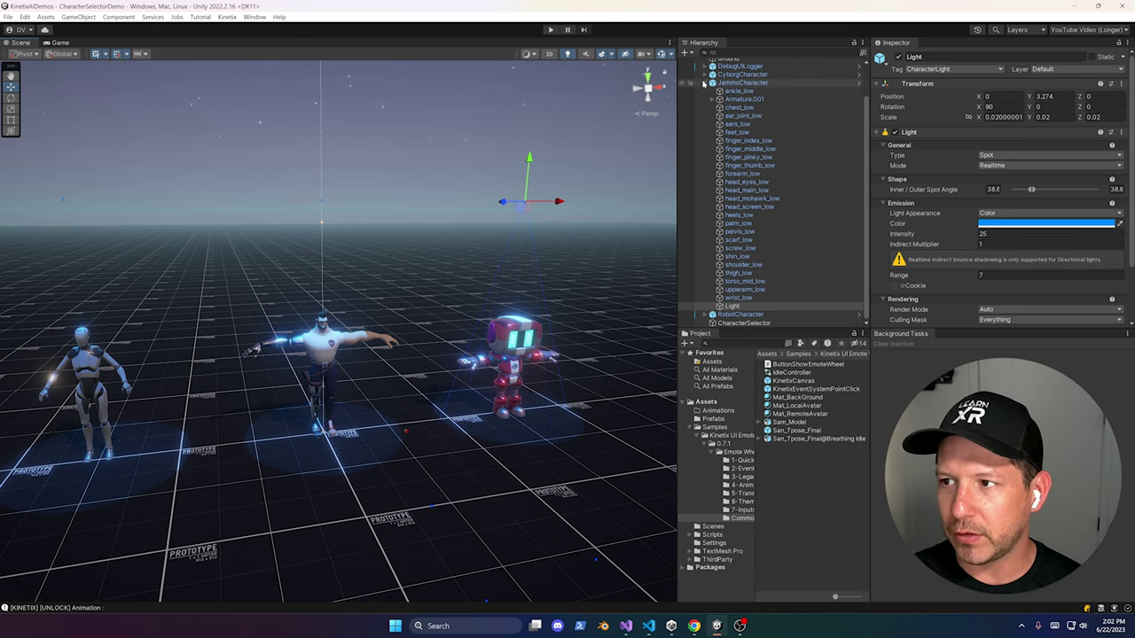
click(707, 87)
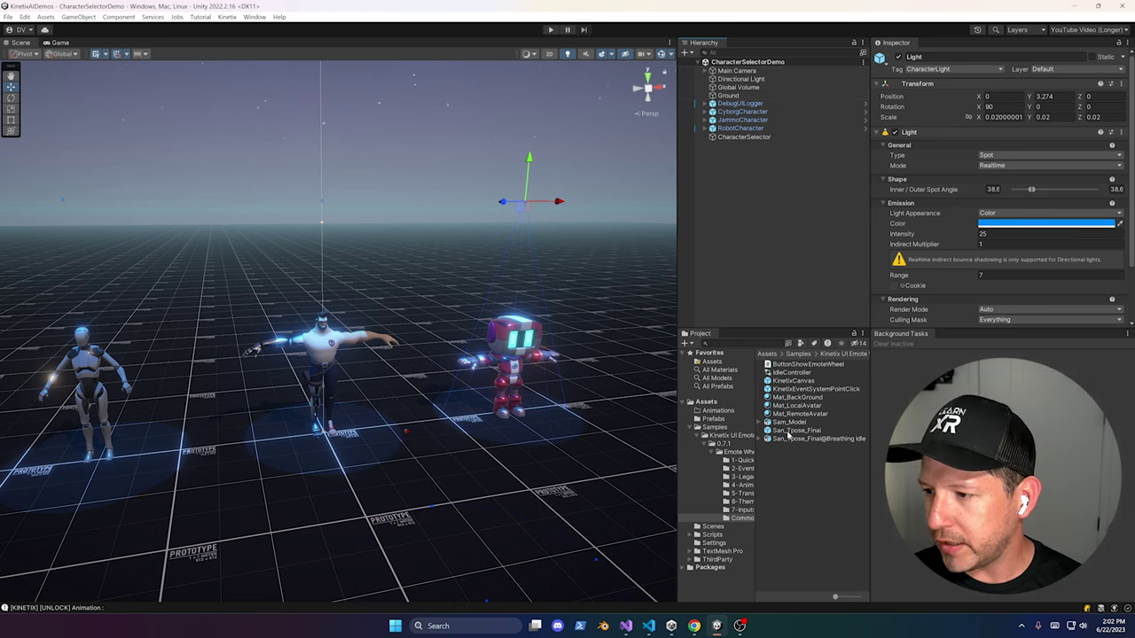
Add Sam_Tpose_Final to the scene as KinetixCharacter with a Box Collider
drag(787, 434, 790, 294)
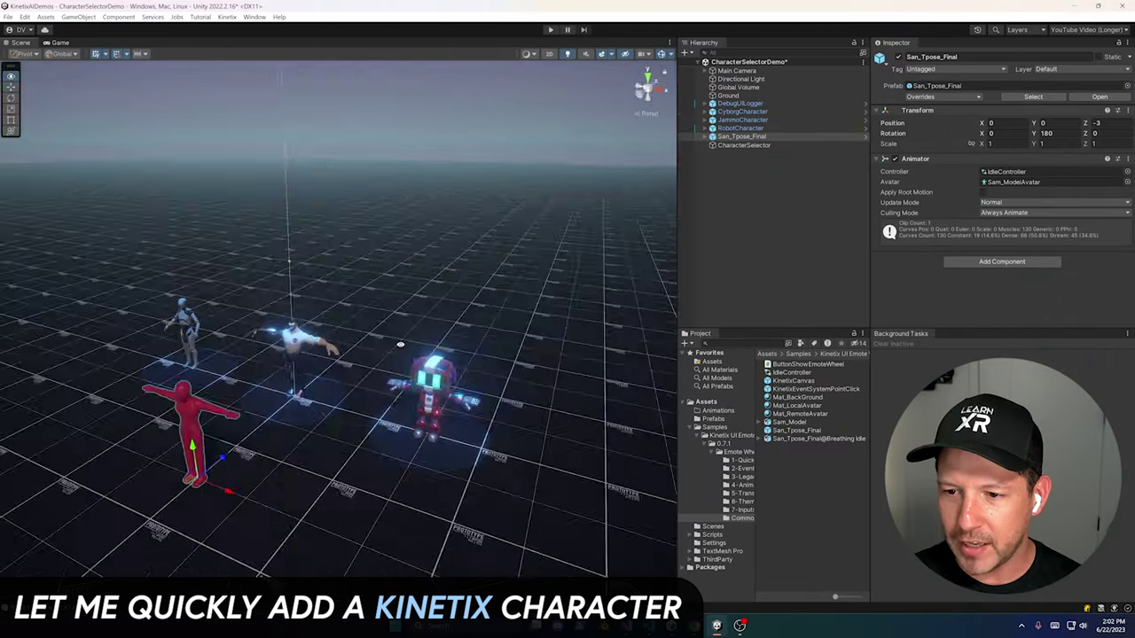
text(KinetixCharacter)
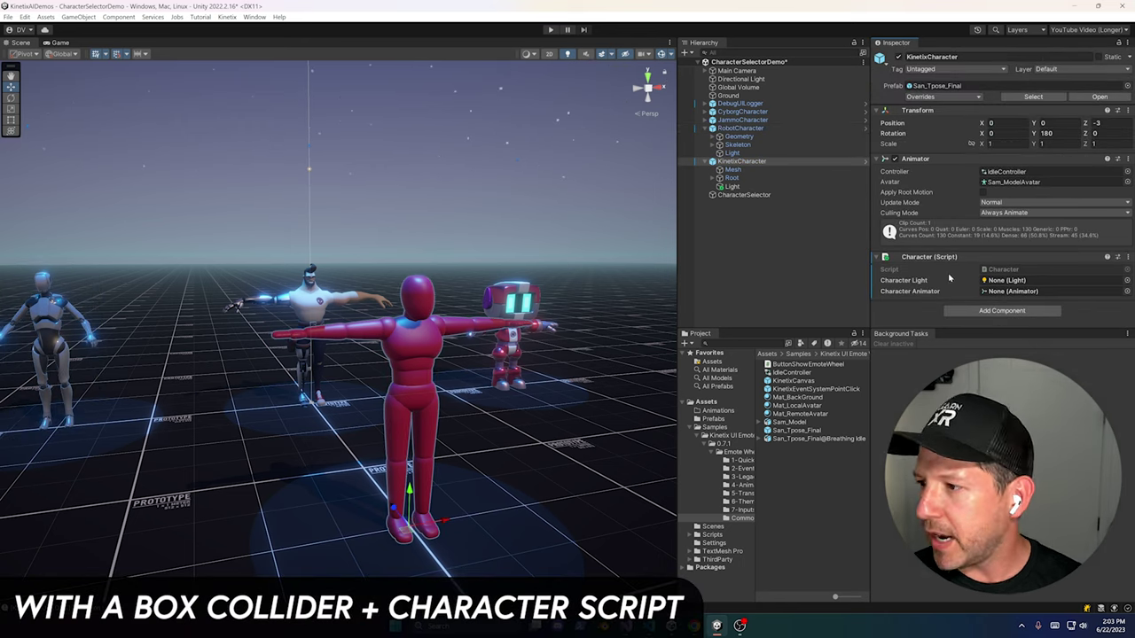
click(1002, 310)
click(975, 309)
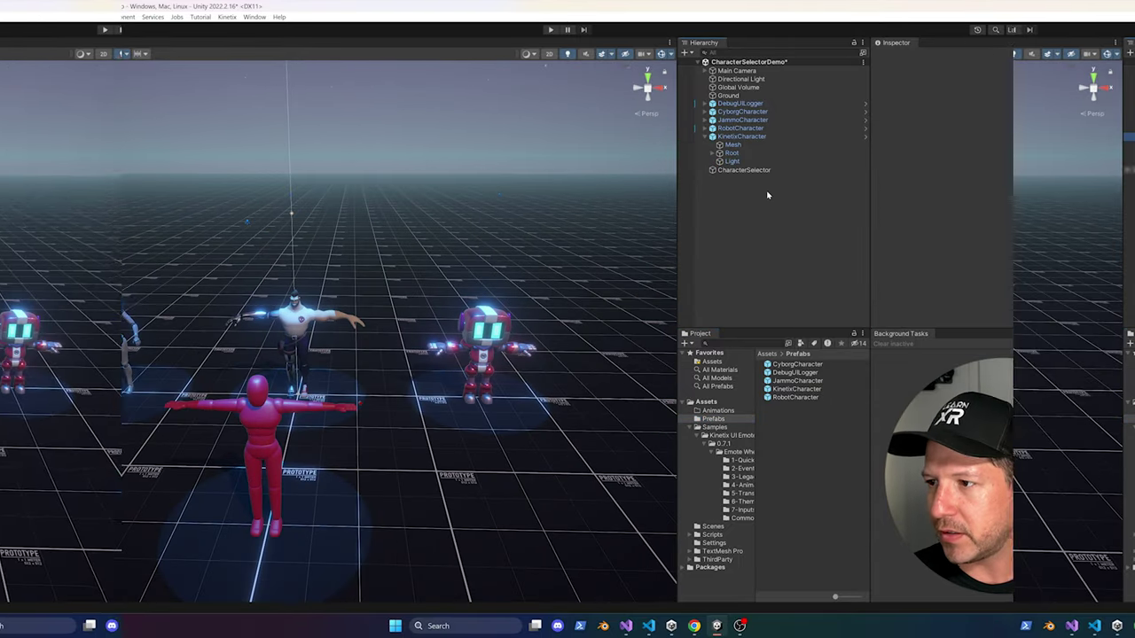
Create an empty GameObject named CharacterManager and zero its position
right_click(768, 193)
click(802, 330)
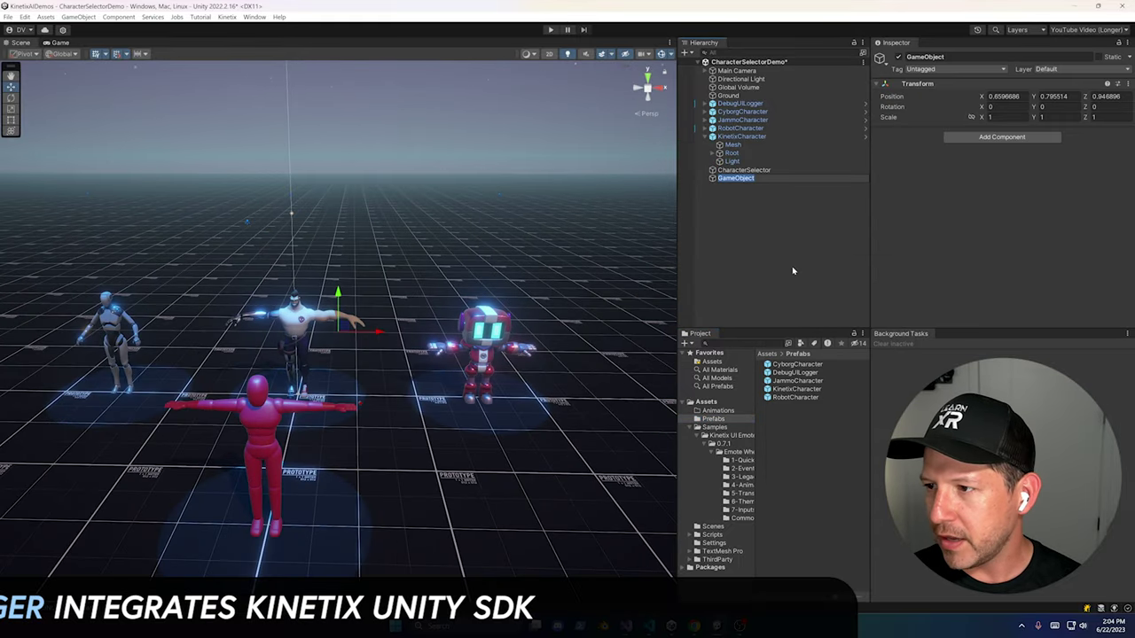
text(Characte)
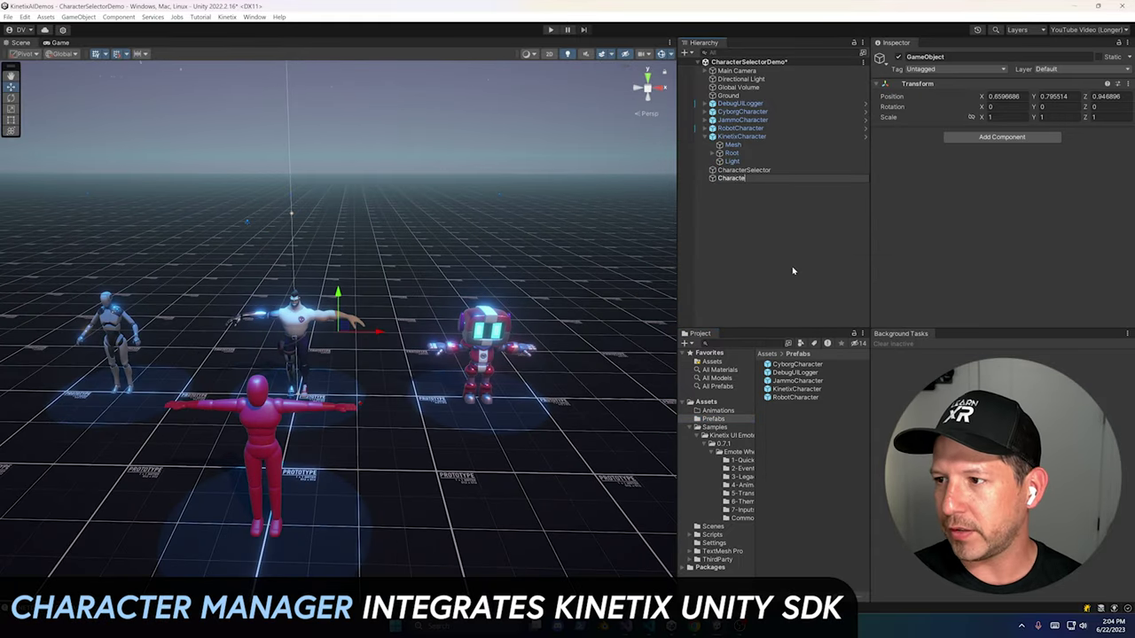
text(rManager)
key(Return)
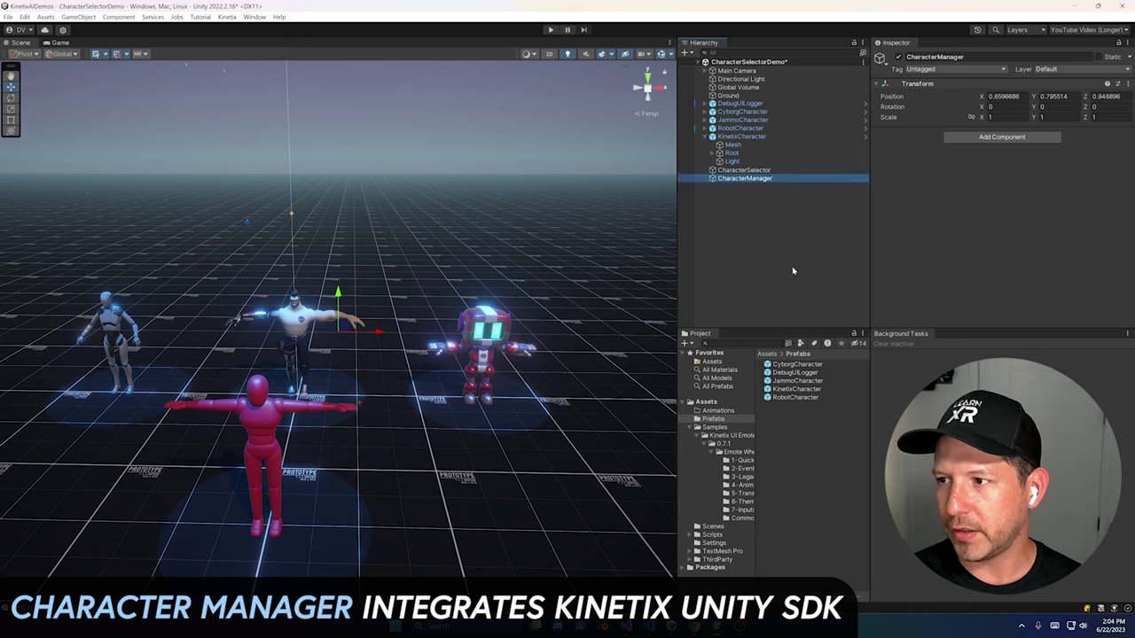
click(1002, 96)
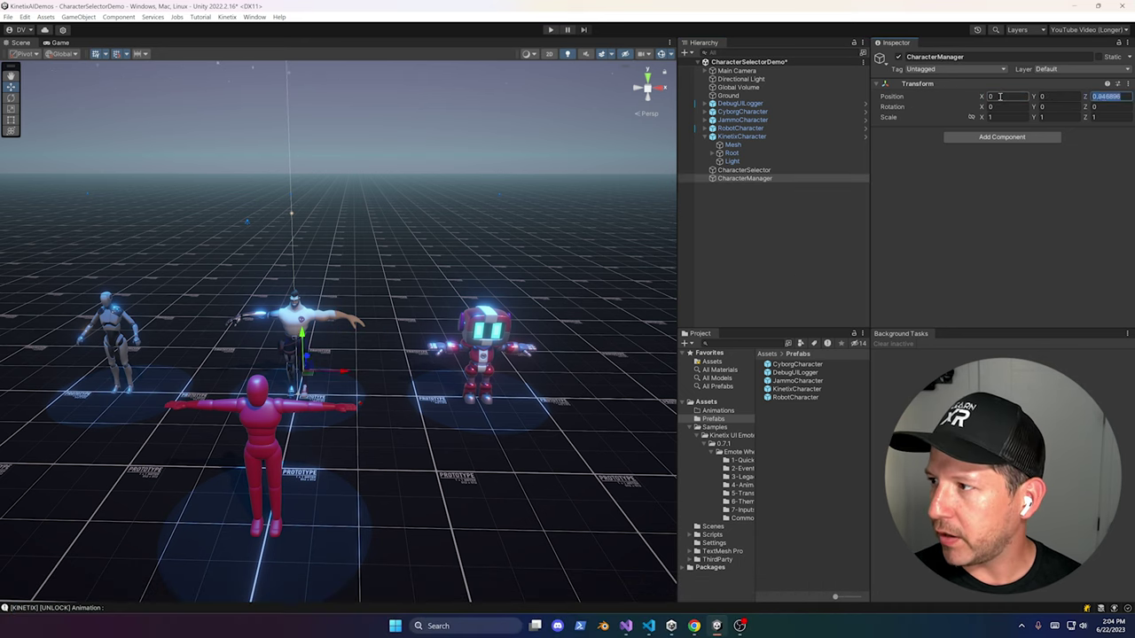
Attach the Character Manager script component to CharacterManager
click(997, 137)
text(charac)
key(Down)
key(Down)
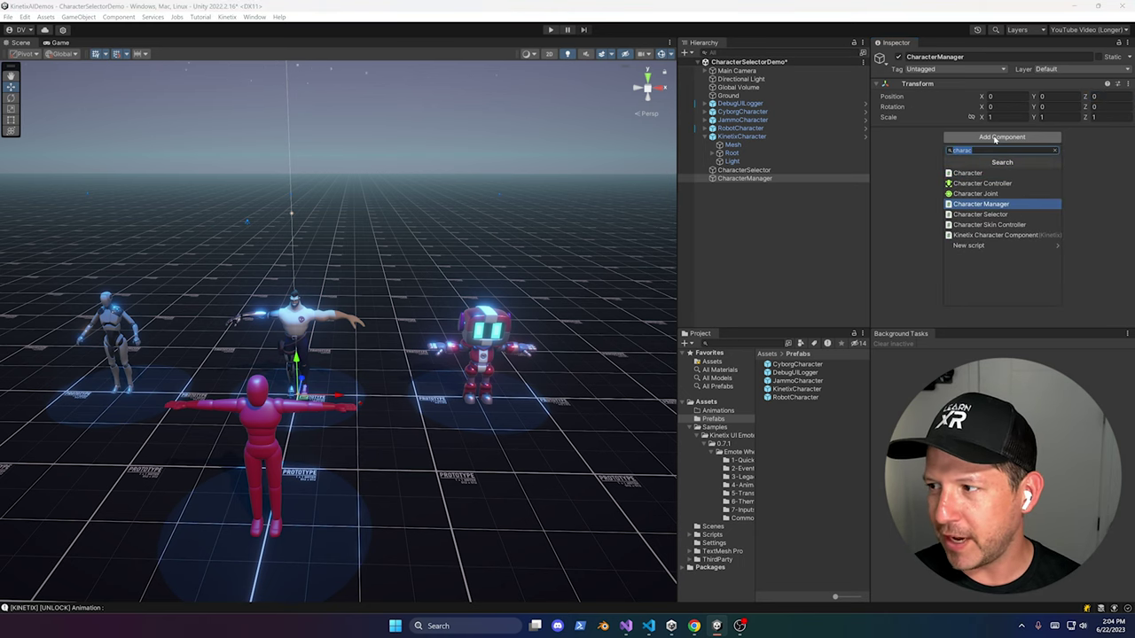
key(Return)
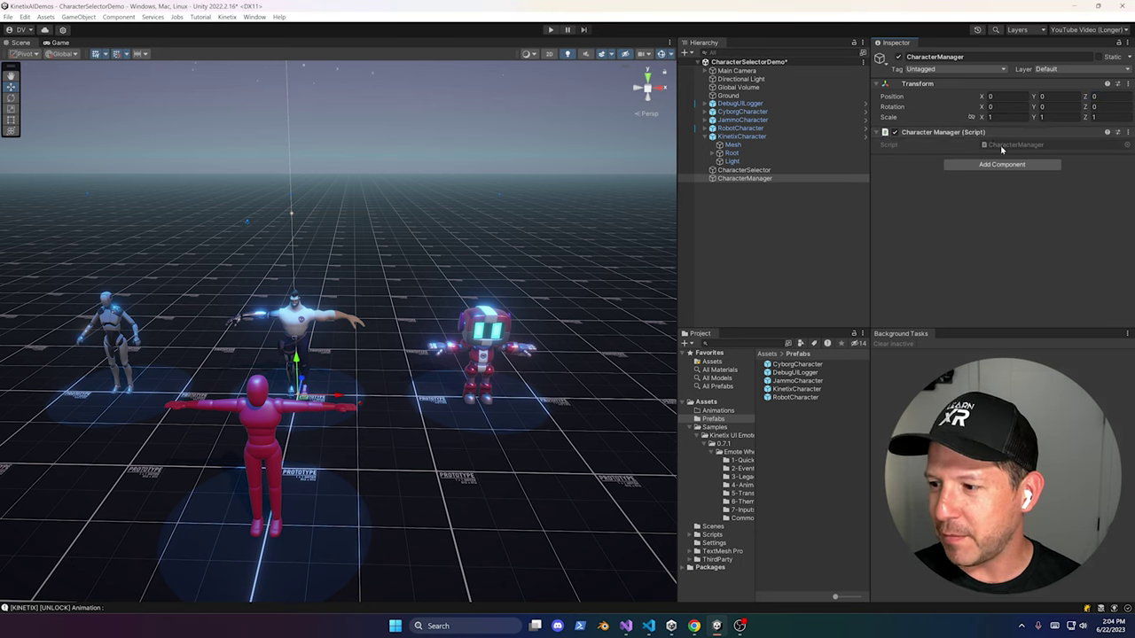
Browse Assets/Scripts and read the CharacterManager and CharacterSelector scripts
click(713, 535)
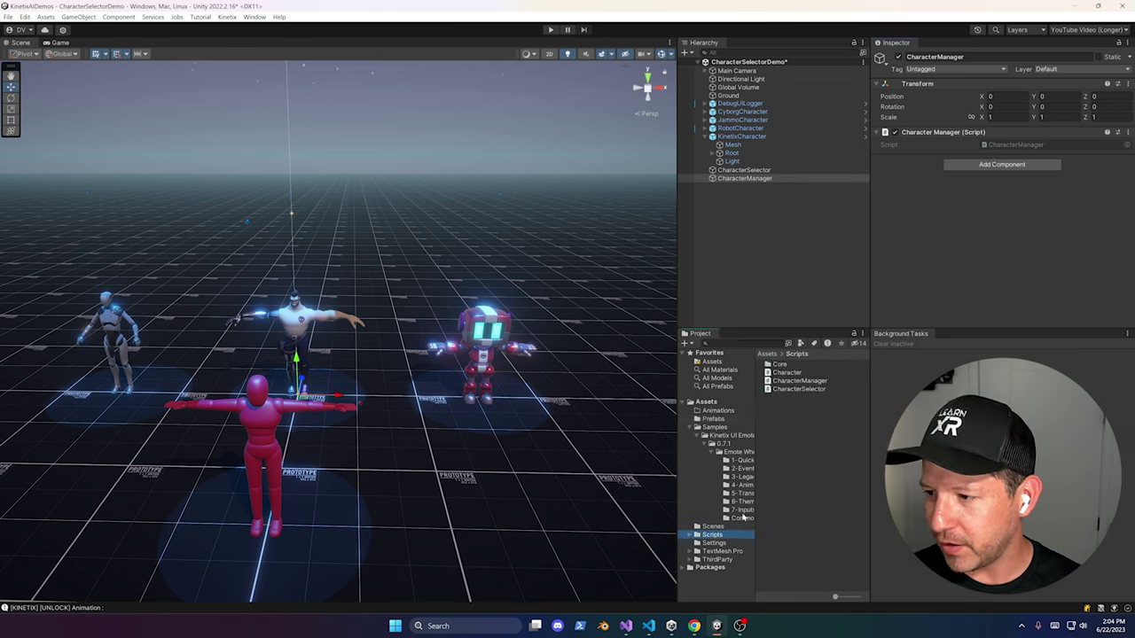
click(800, 381)
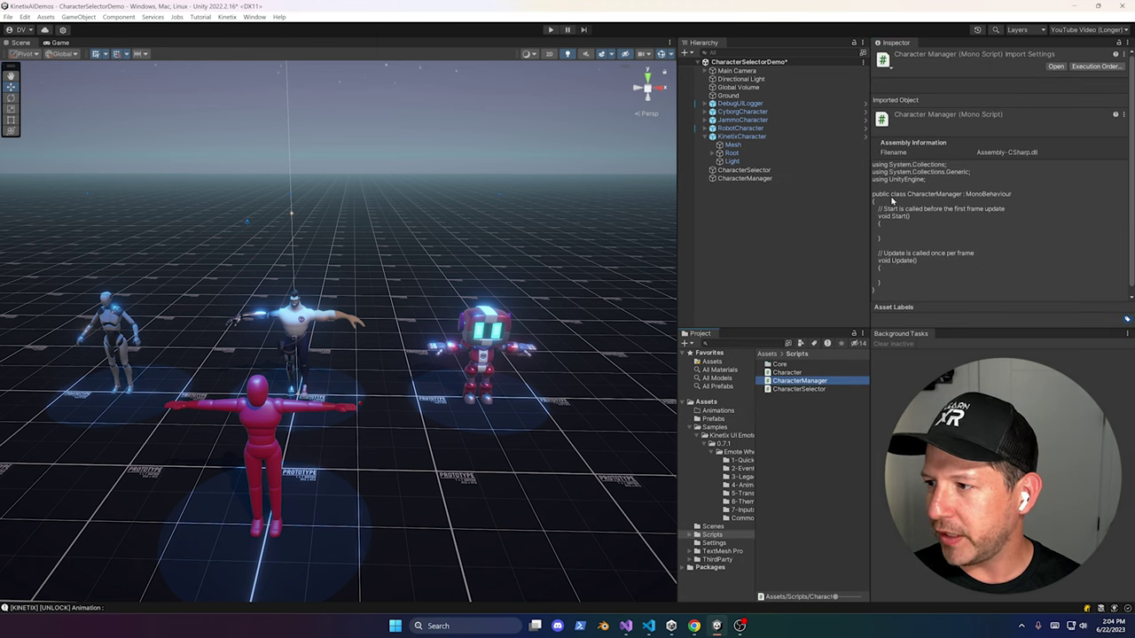
click(801, 390)
scroll(926, 267, down, 10)
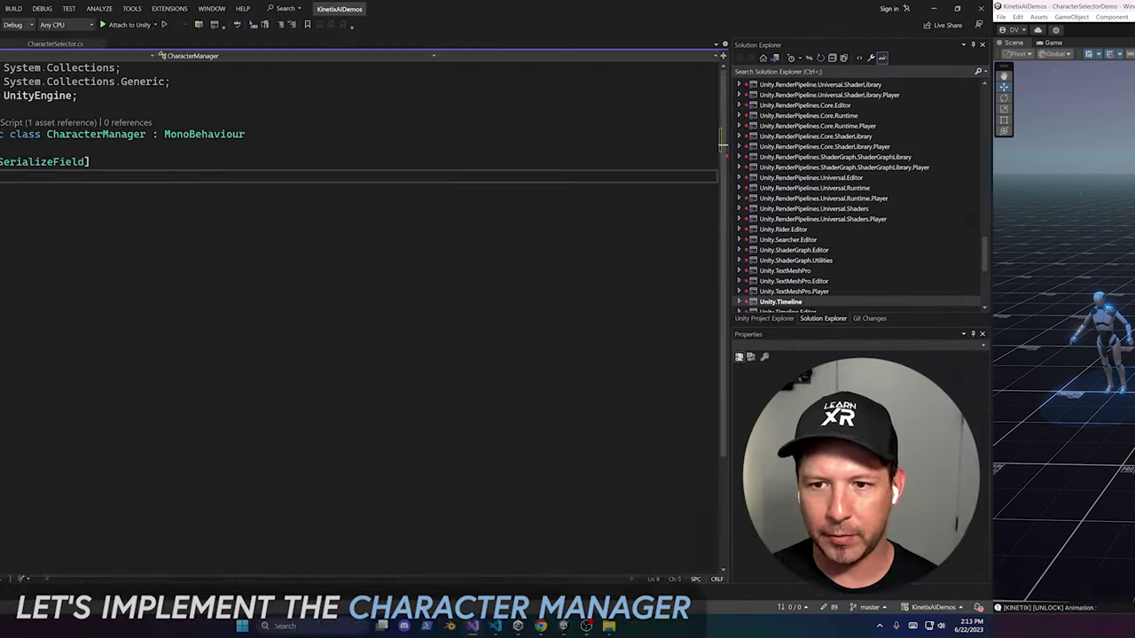
Declare mockUserId (a test e-mail), virtualWorldKey and localPlayerAnimator fields in CharacterManager.cs
text(private string mockUserId = "dilmer@test.com";)
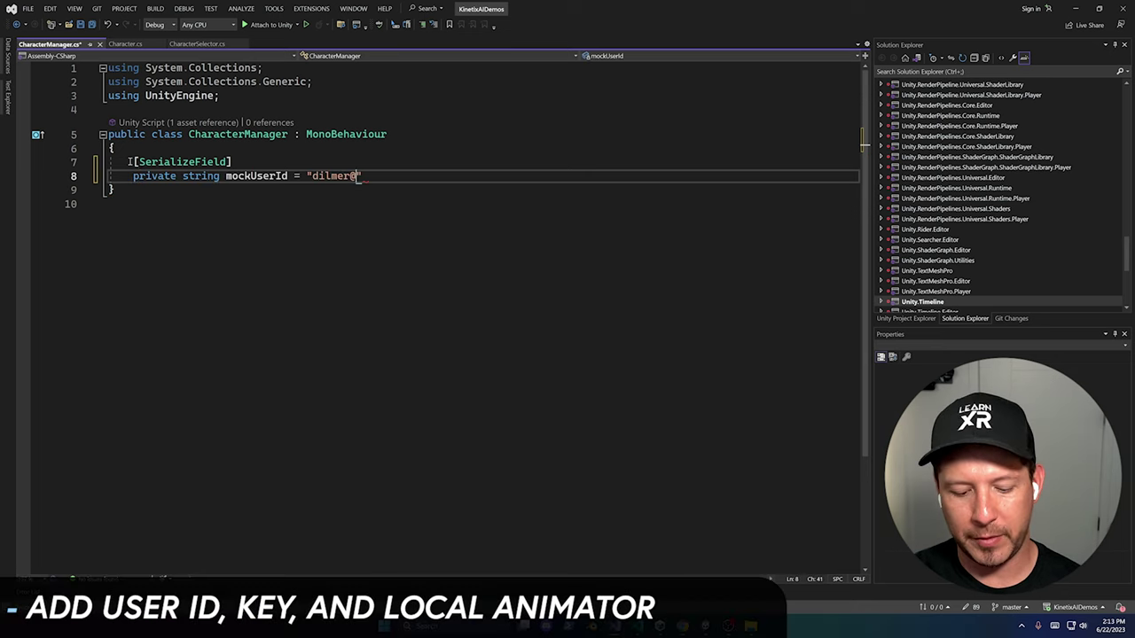
key(Return)
key(Return)
key(Tab)
key(Return)
text(private string virtualWorldKey = "";)
key(Return)
key(Return)
key(Tab)
key(Return)
text(private Animator localPlayerAnimator;)
Add an Awake method subscribing a KinetixCore_OnInitialized handler to KinetixCore.OnInitialized
key(Return)
key(Return)
text(private void Awake())
key(Return)
text({)
key(Return)
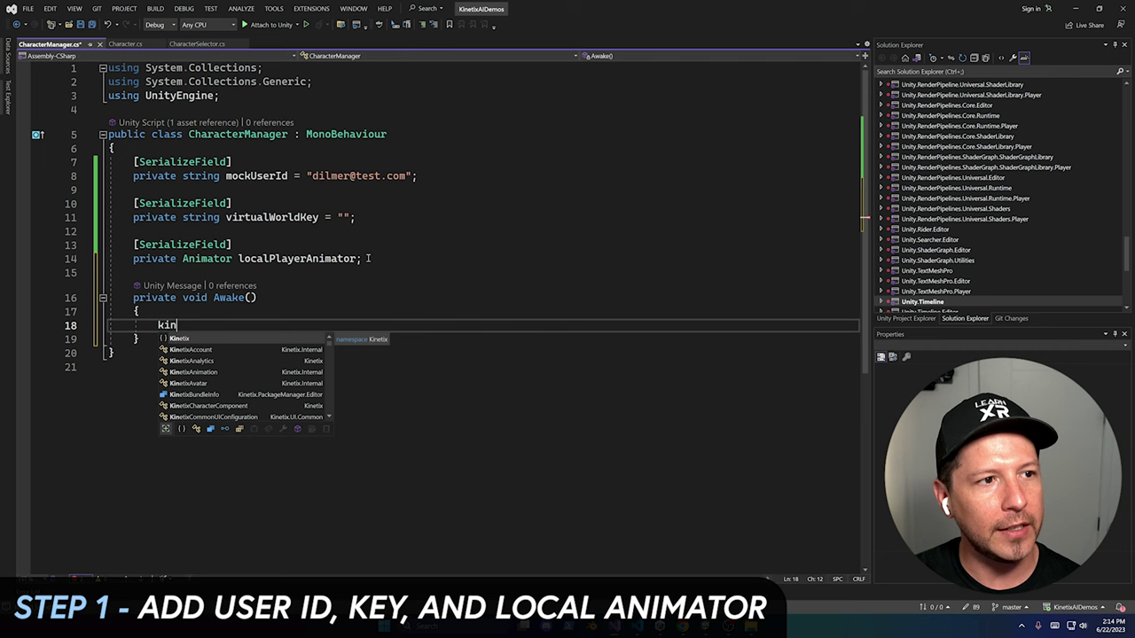
text(KinetixCore.OnInitialized +=)
key(Tab)
Call KinetixCore.Initialize with VirtualWorldKey, auto-play animations, ShowLogs and EnableAnalytics set true
key(Return)
key(Return)
text(KinetixCore.Initialize(new KinetixCoreConfiguration)
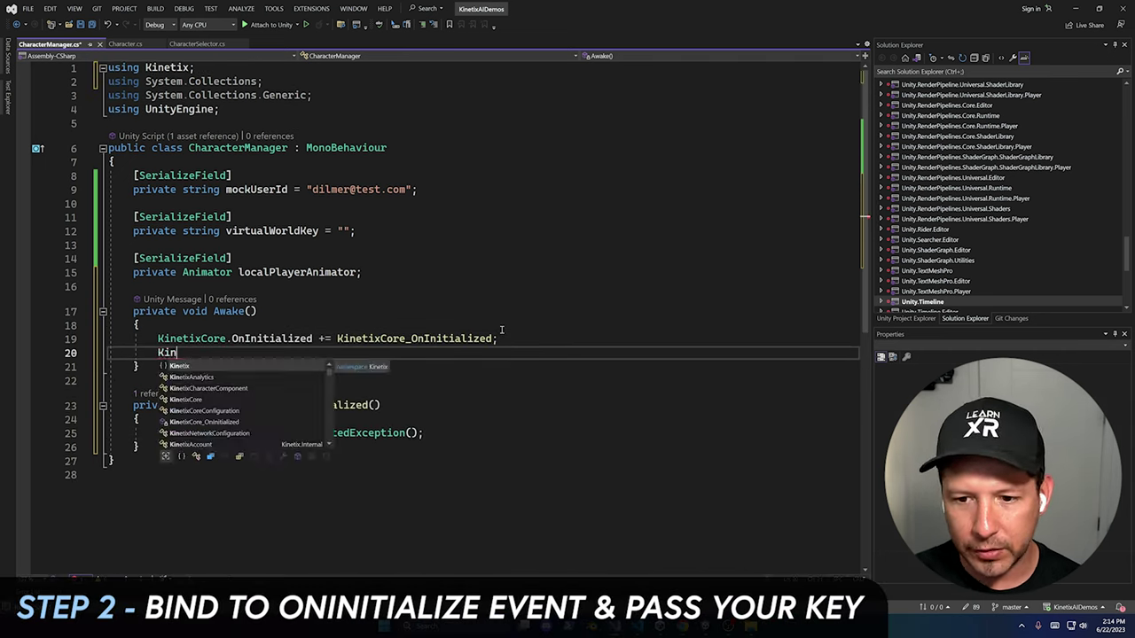
key(Return)
text({)
key(Return)
text(VirtualWorldKey = virtualWorldKey,)
key(Return)
text(PlayAutomaticallyAnimationOnAnimators = true,)
key(Return)
text(ShowLogs = true,)
key(Return)
text(EnableAnalytics = true,)
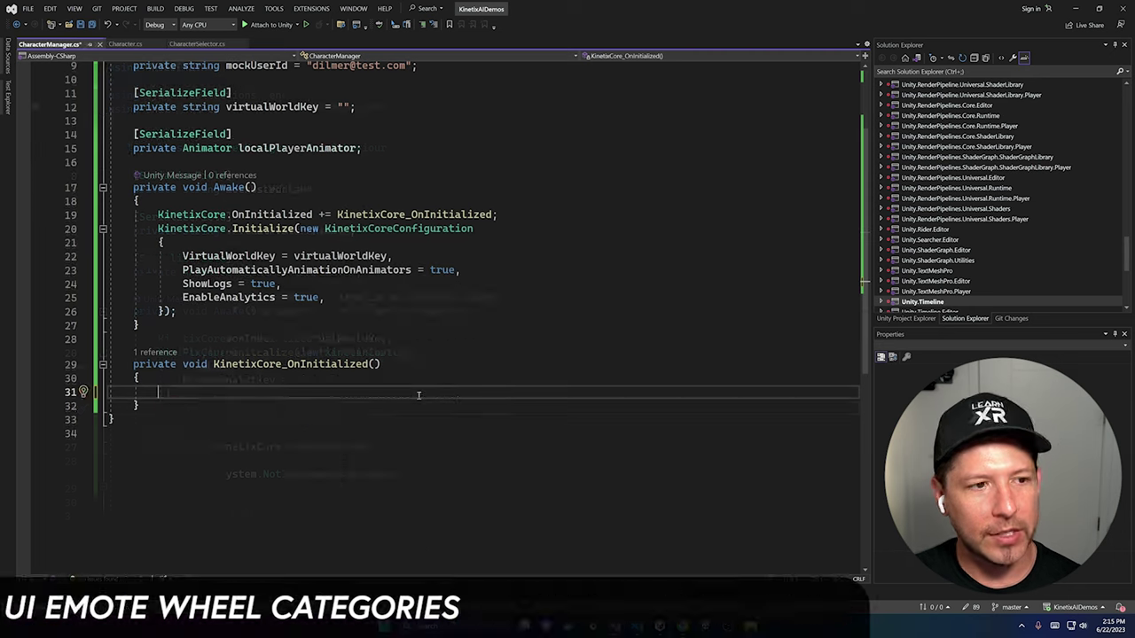
Initialize KinetixUIEmoteWheel with INVENTORY, EMOTE_SELECTOR and CREATE categories, fixing the missing namespace
text(KinetixUIEmoteWheel.Initialize(new KinetixUIEmoteWheelConfiguration)
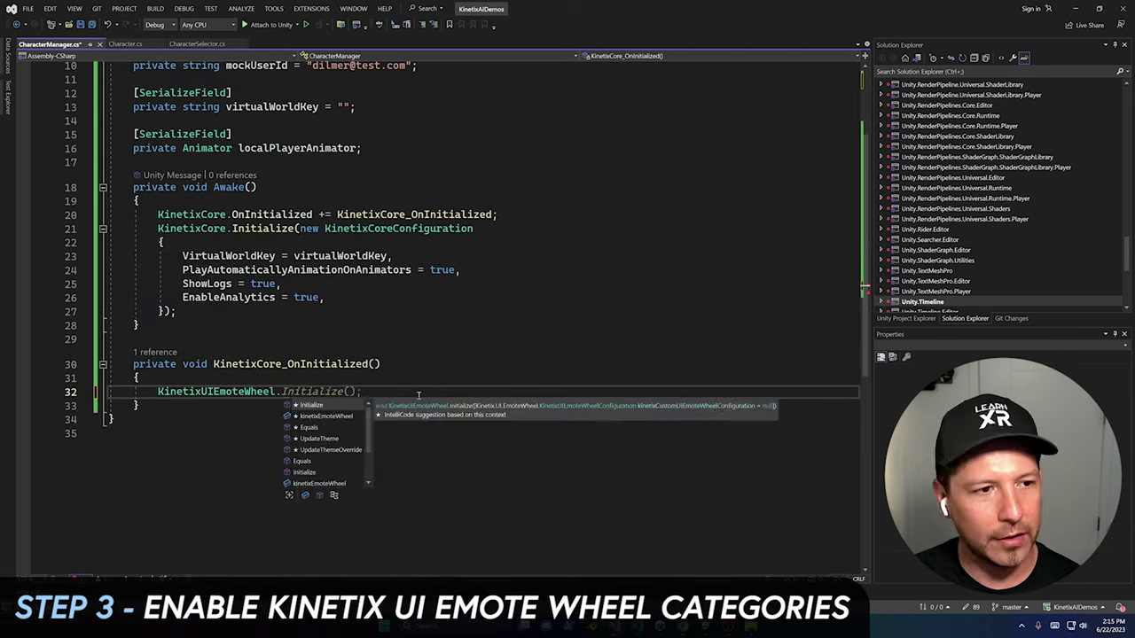
key(Return)
text({)
key(Return)
scroll(266, 177, up, 3)
right_click(222, 110)
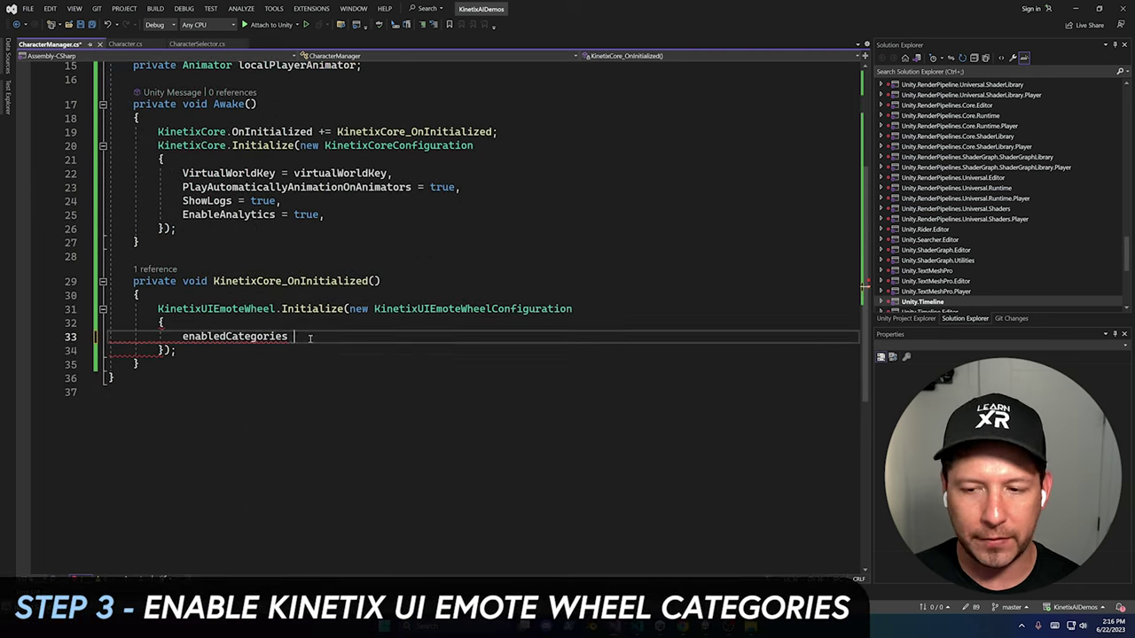
text(= new [])
key(Return)
text({)
key(Return)
text(EKinetixUICategory.INVENTORY,)
key(Return)
text(EKinetixUICategory.EMOTE_SELECTOR, EKinetixUICategory.CREATE)
key(Down)
key(Down)
key(End)
Register the local player animator, connect the mock account, and start an OnConnectedAccount method
key(Return)
key(Return)
text(KinetixCore.Animation.RegisterLocalPlayerAnimator(localPlayerAnimator);)
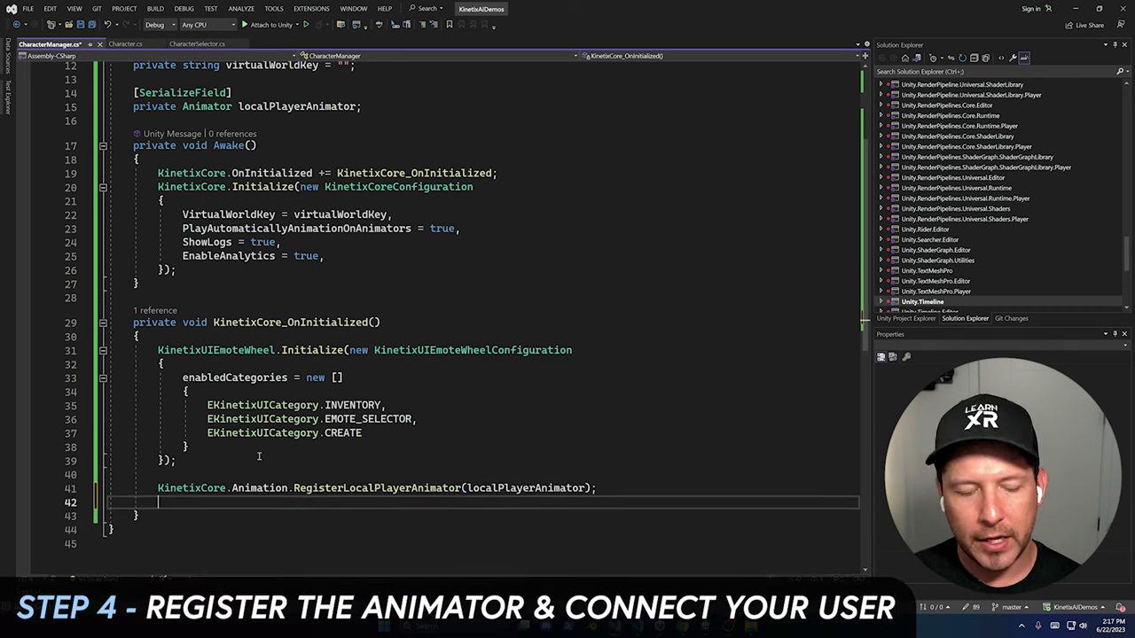
key(Return)
text(KinetixCore.Account.ConnectAccount(mockUserId, OnConnectedAccount);)
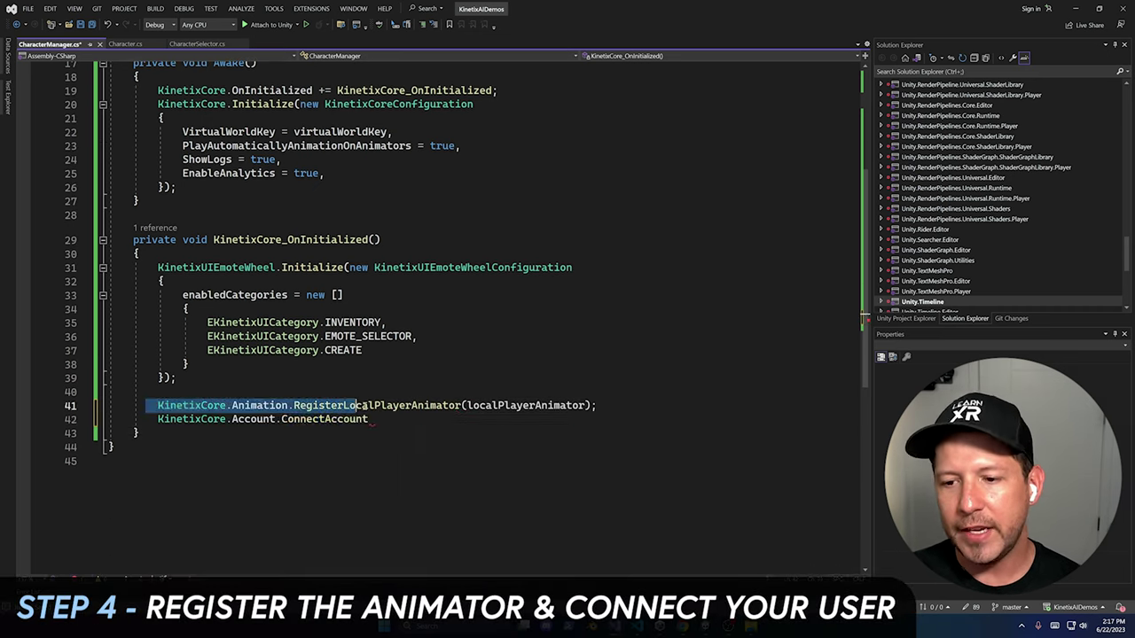
key(Down)
key(End)
key(Return)
key(Return)
text(private void OnConnectedAccount())
key(Return)
text({)
key(Return)
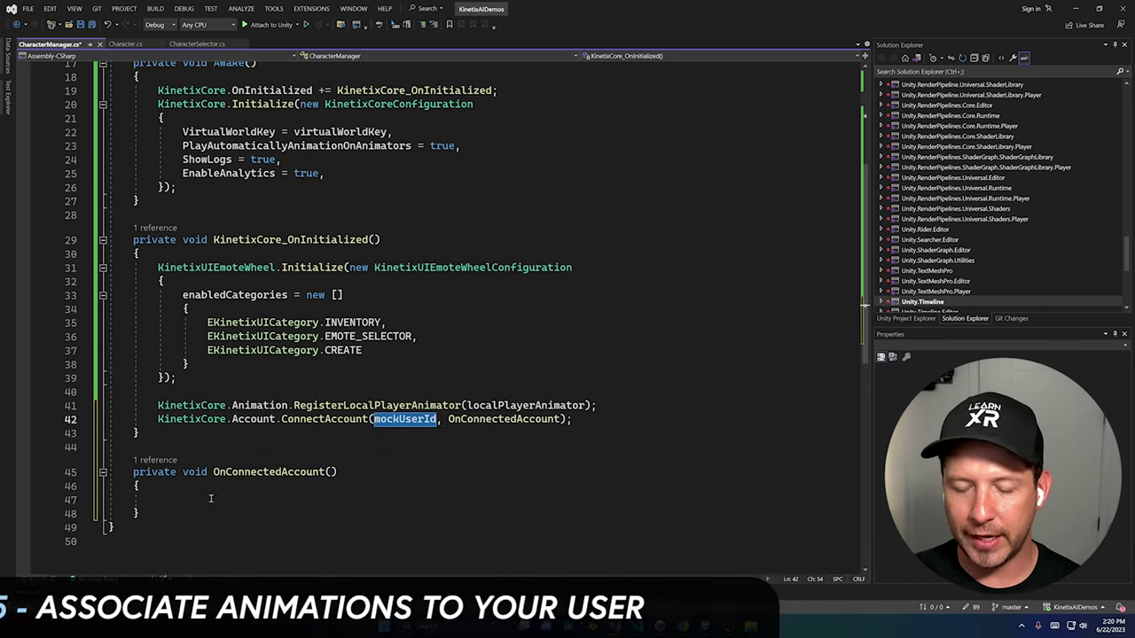
text(KinetixCore.Account.AssociateEmotesToUser()
key(ctrl+v)
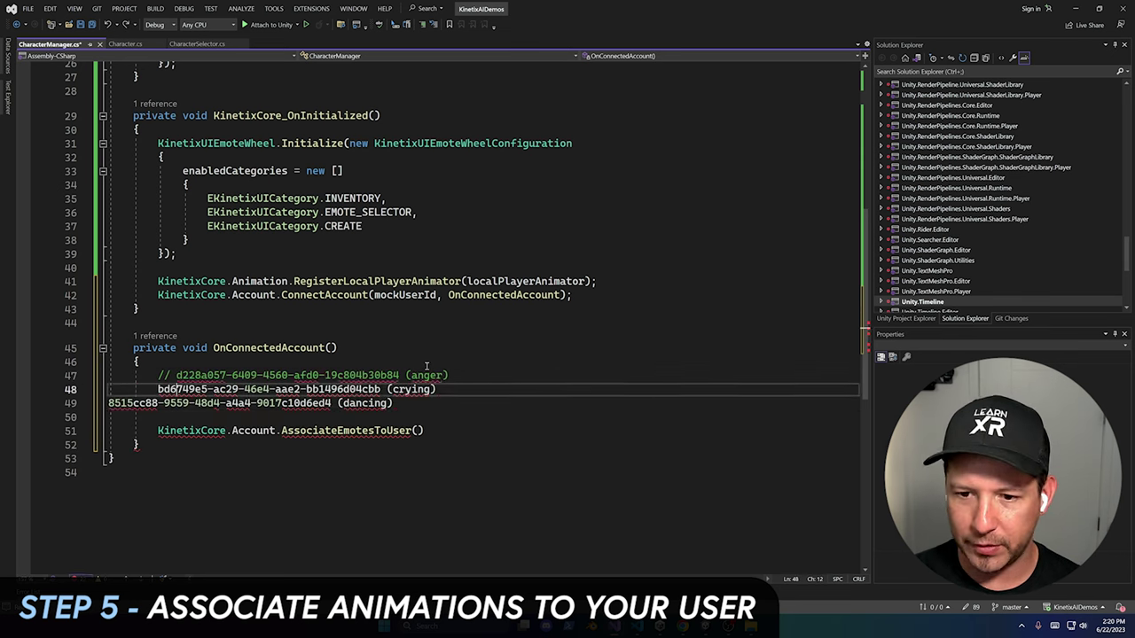
key(ctrl+k)
key(ctrl+c)
text("d228a057-6409-4560-afd0-19c804b30b84");)
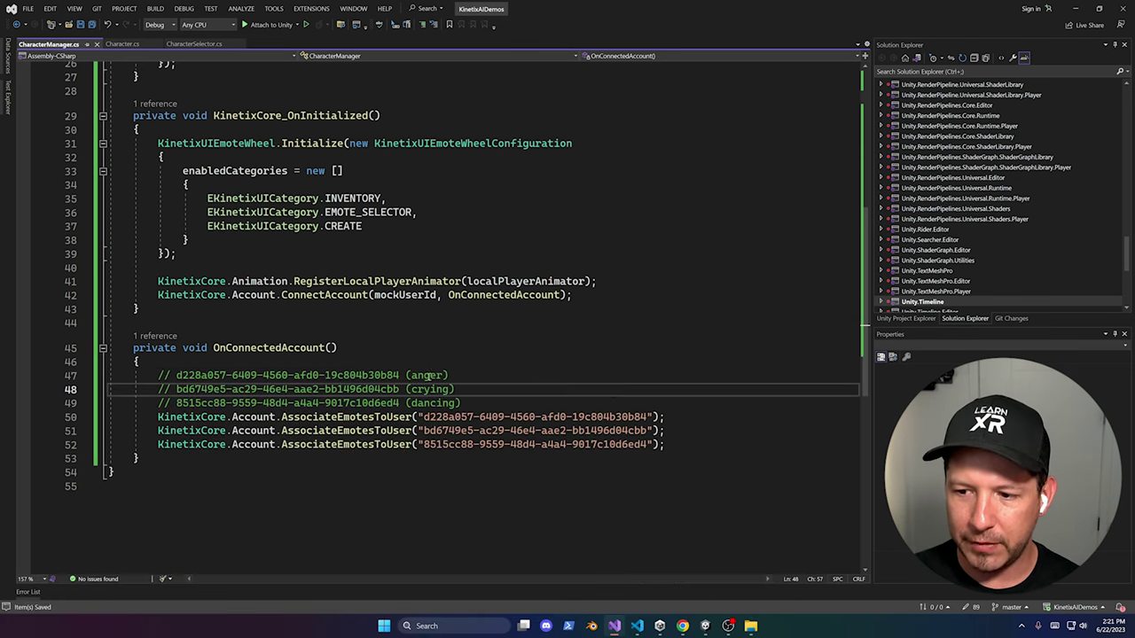
click(723, 416)
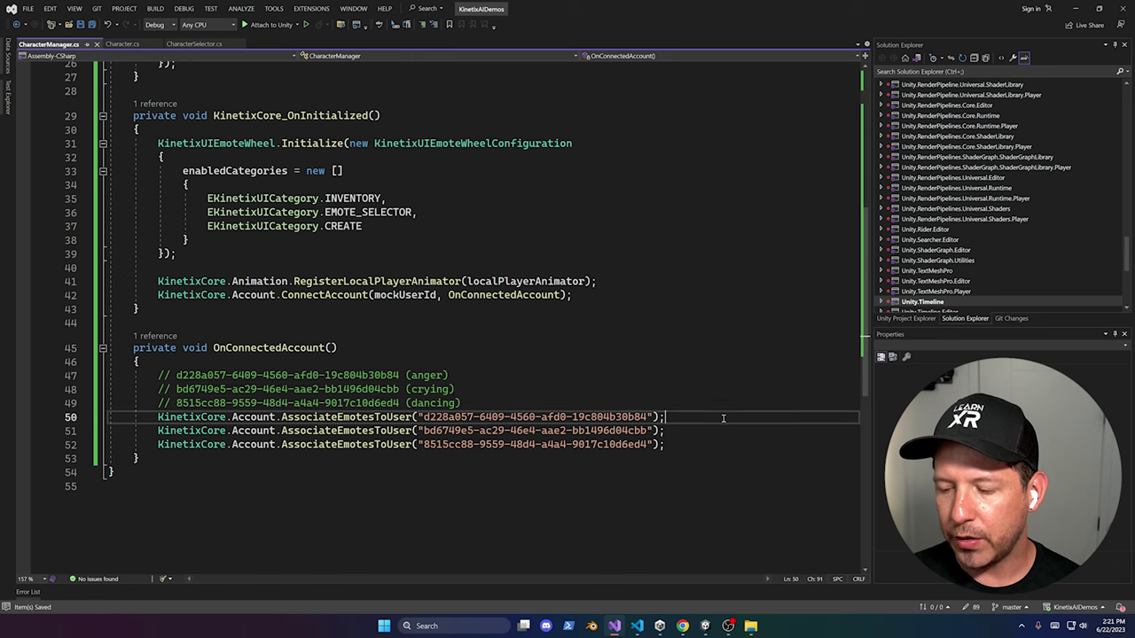
click(695, 585)
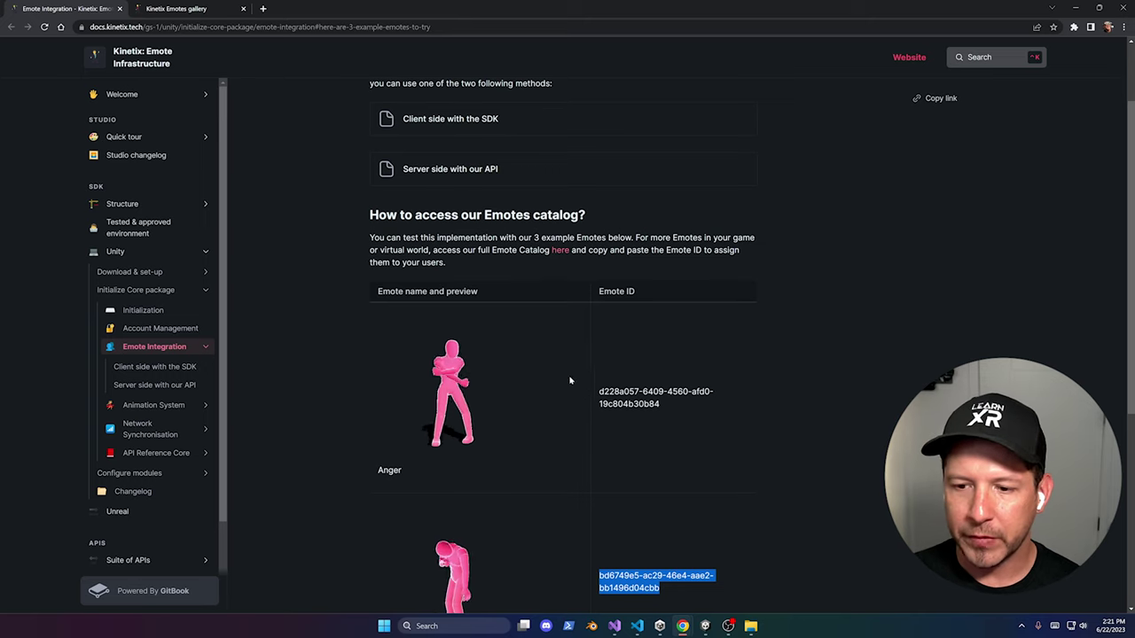
Select the Anger and Crying emote IDs in the Kinetix docs table
scroll(570, 381, down, 2)
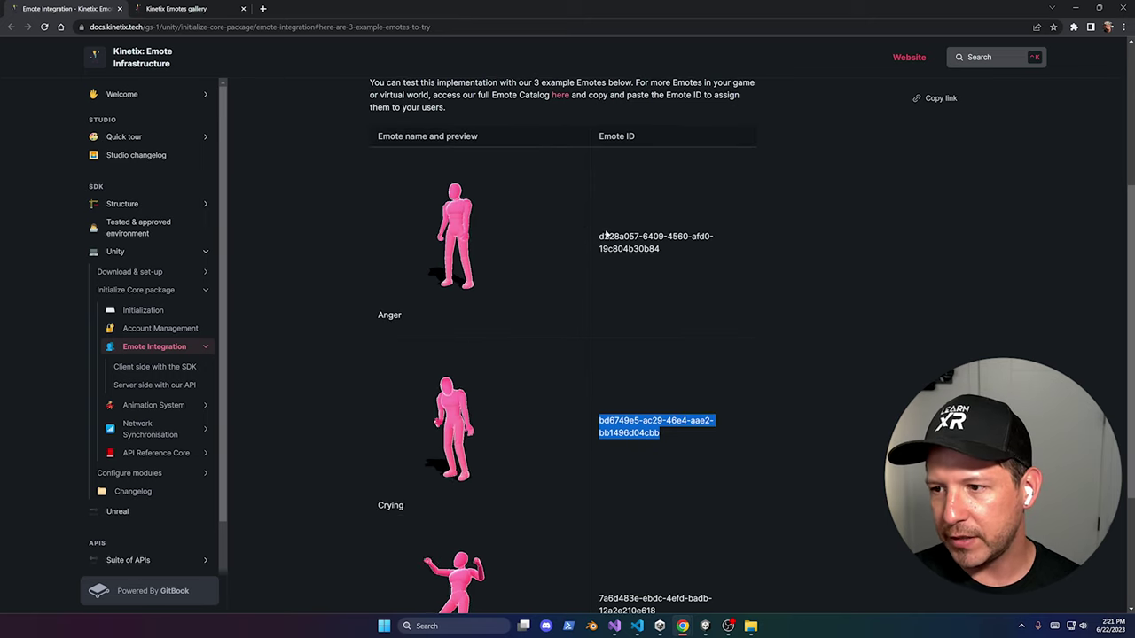
drag(601, 236, 656, 252)
drag(601, 421, 662, 434)
scroll(716, 355, down, 2)
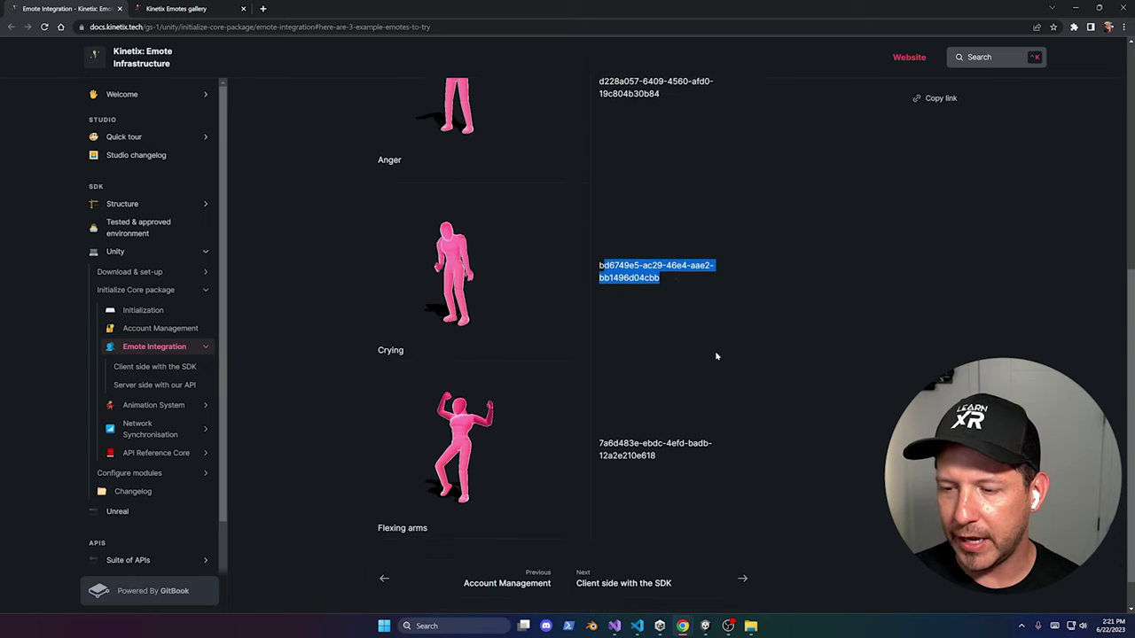
scroll(745, 340, up, 2)
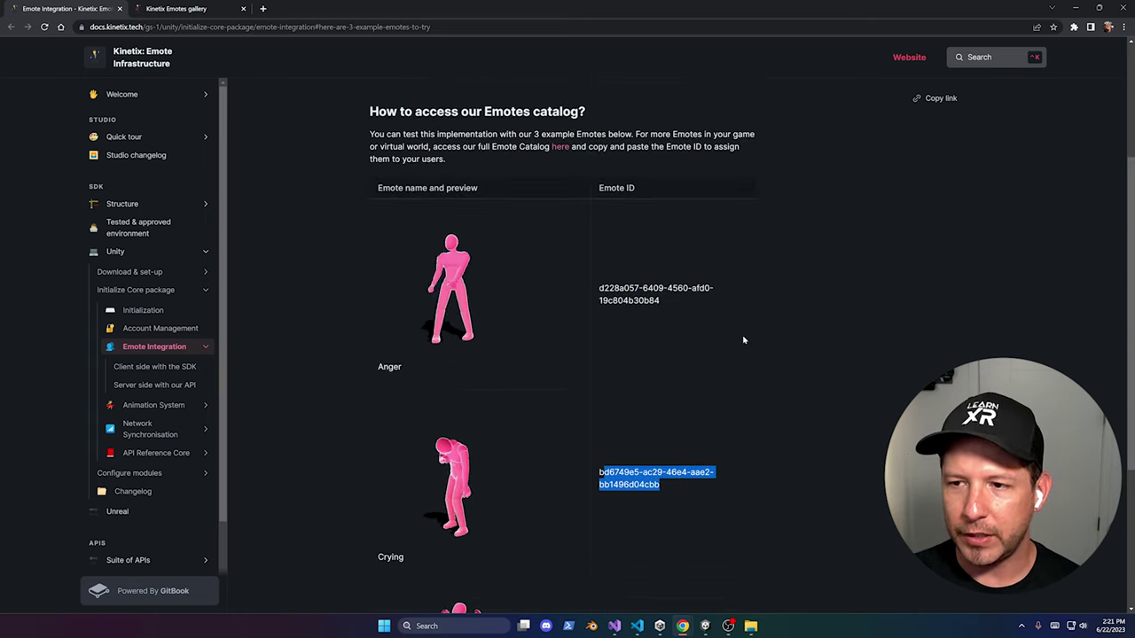
Browse the RolePlay emotes in the Kinetix Emotes gallery
click(215, 12)
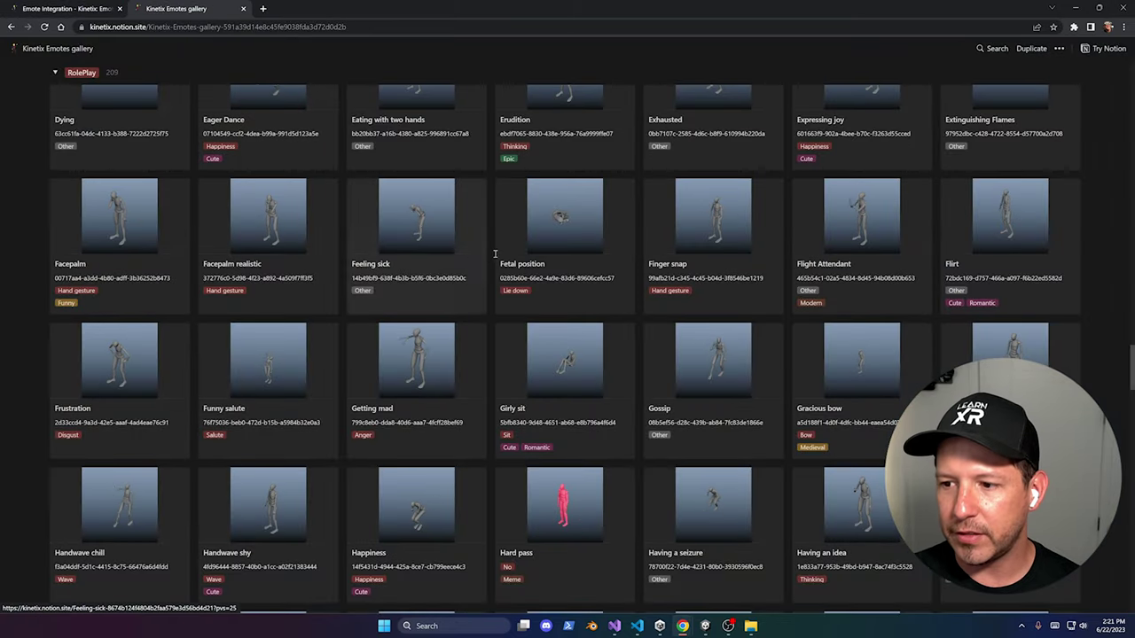
scroll(390, 204, down, 3)
scroll(507, 259, up, 4)
scroll(507, 259, up, 10)
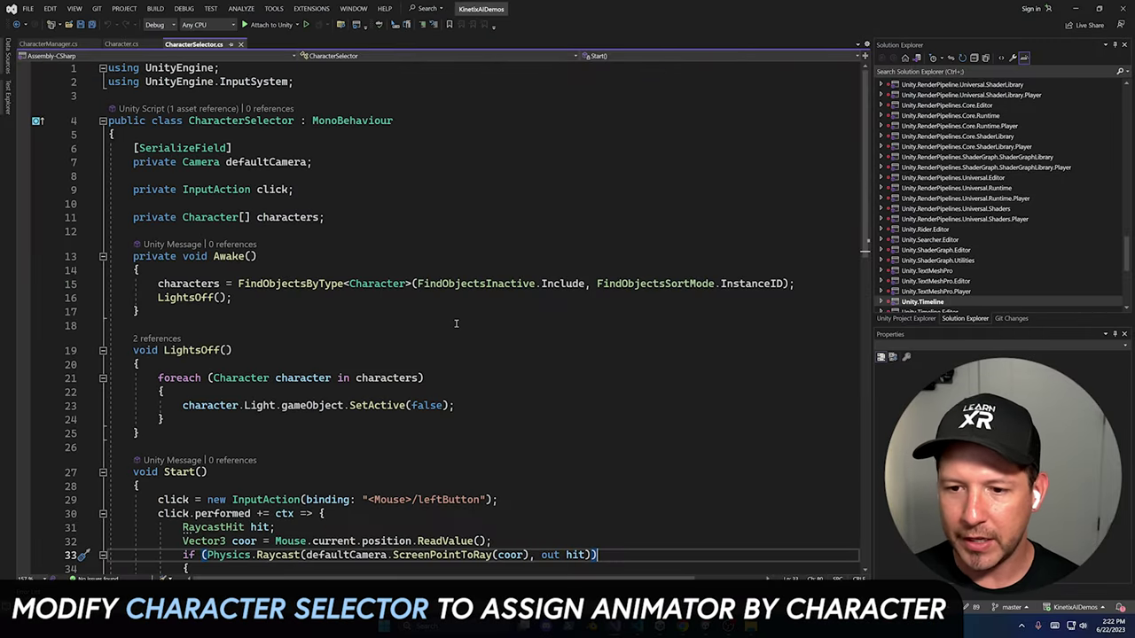
Review CharacterSelector's Awake method and the SetActive call in LightsOff
drag(108, 257, 142, 325)
click(181, 285)
scroll(182, 286, down, 2)
drag(232, 214, 170, 219)
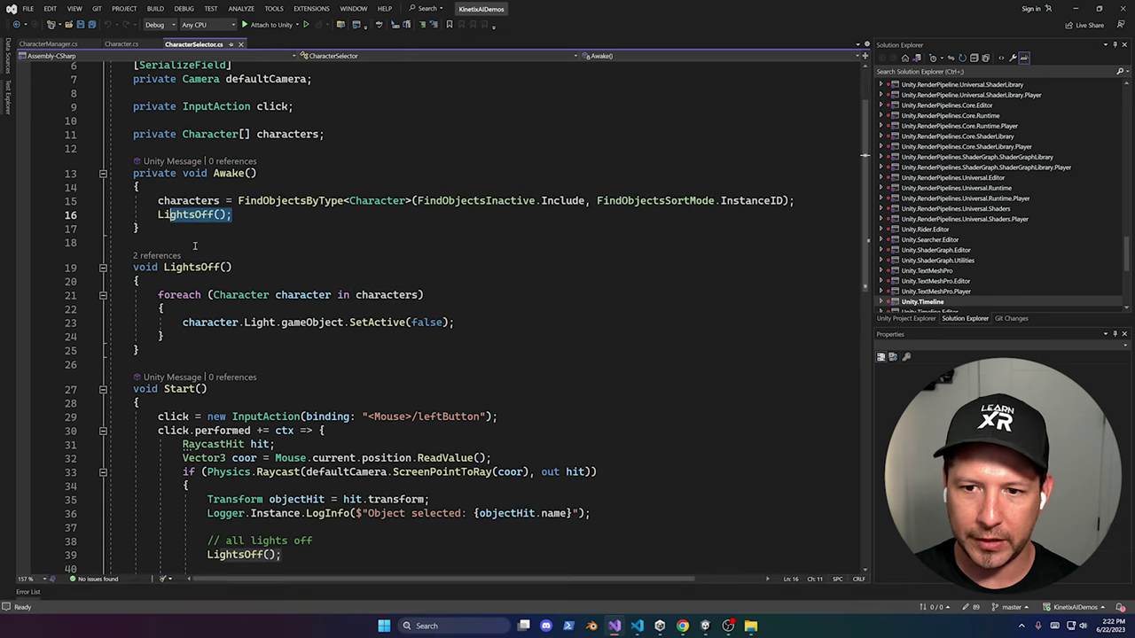
scroll(177, 225, down, 3)
drag(134, 144, 140, 227)
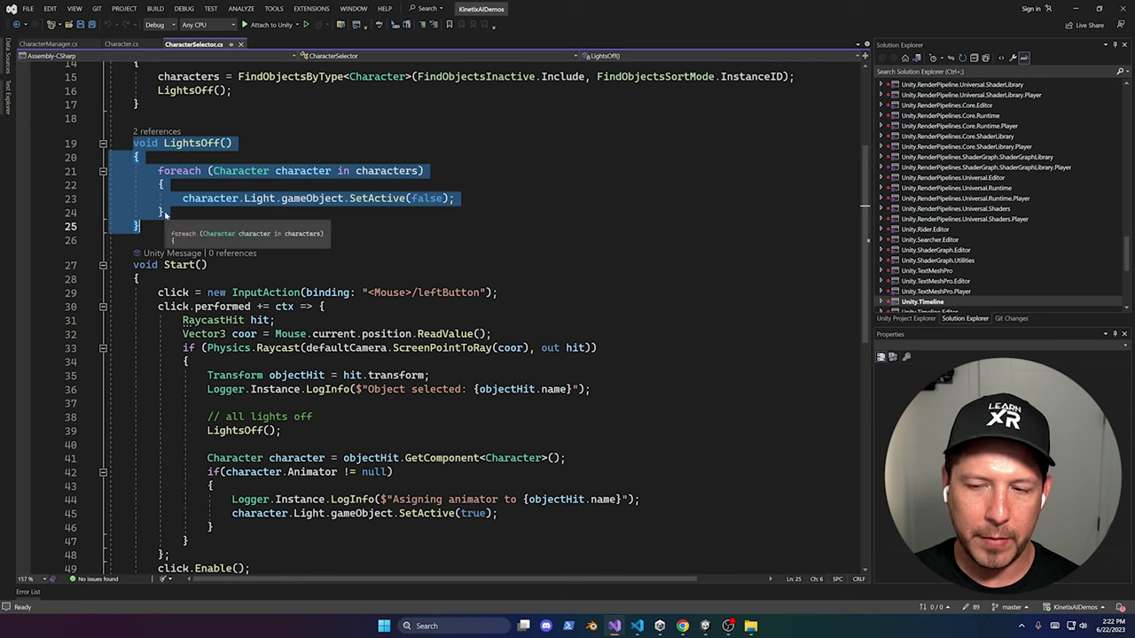
double_click(394, 198)
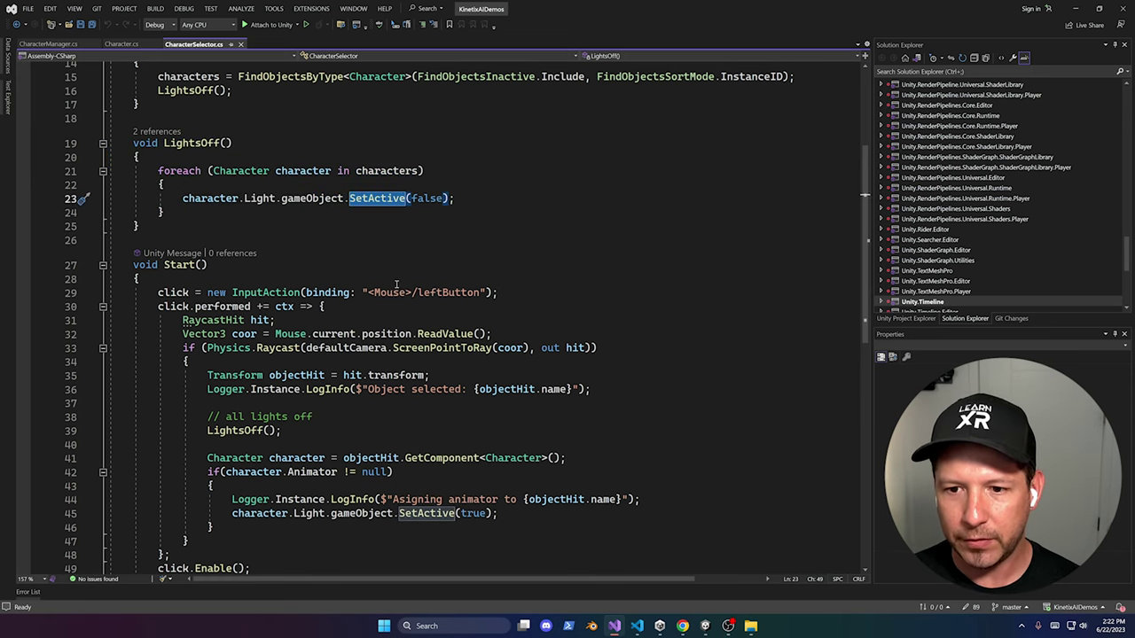
Review Start's click action, mouse raycast, lights-off call and character check
scroll(165, 195, down, 3)
drag(154, 169, 326, 184)
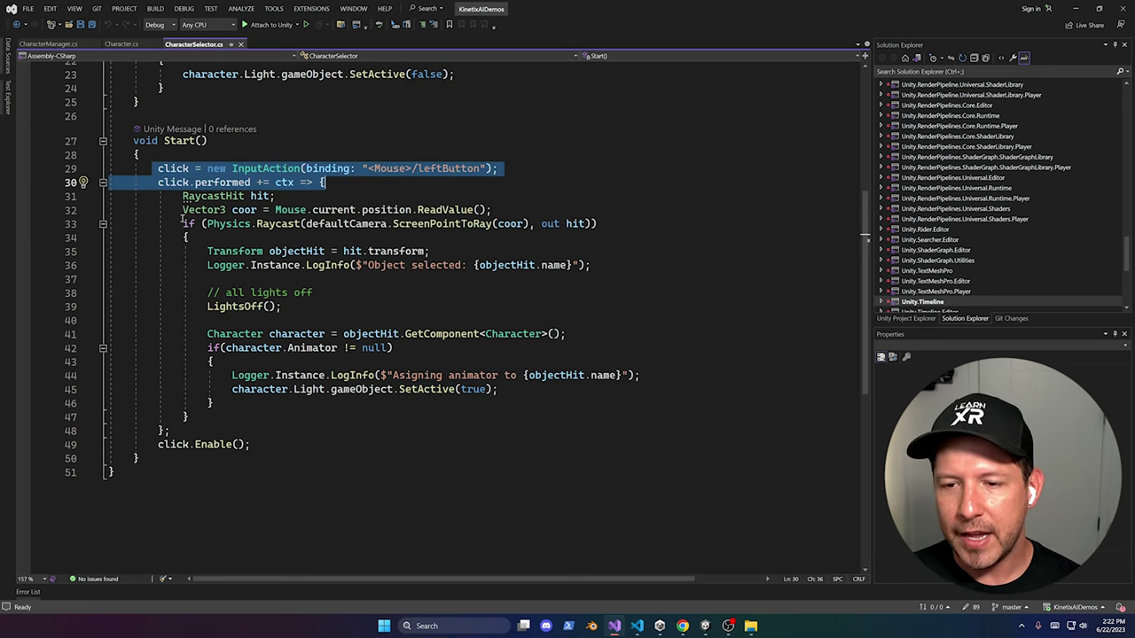
drag(182, 196, 520, 209)
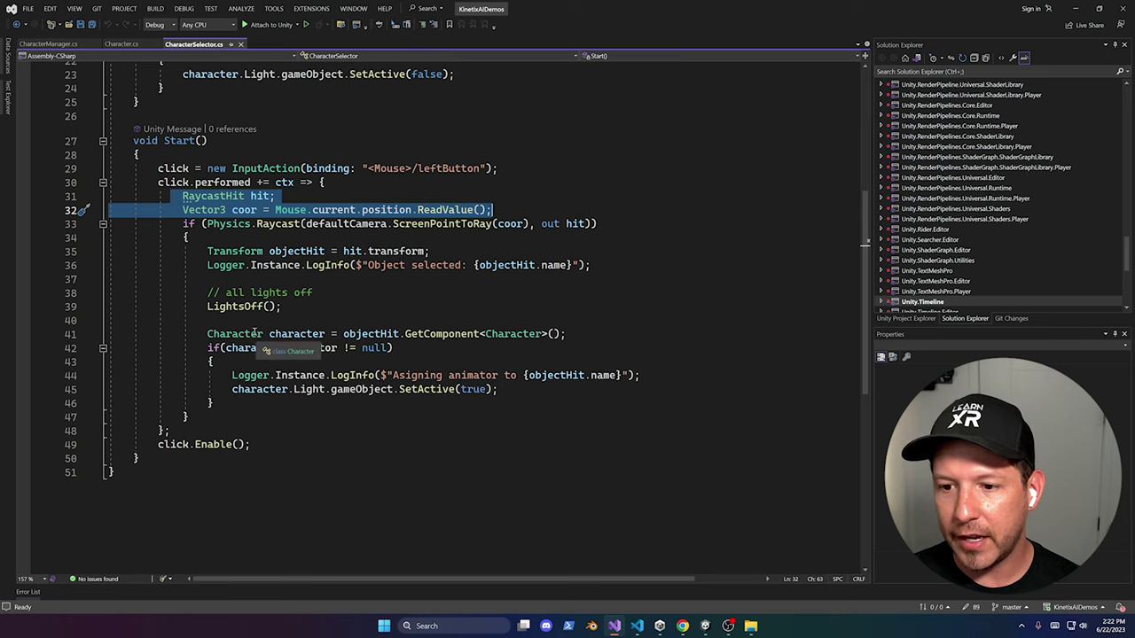
drag(189, 293, 281, 307)
double_click(285, 333)
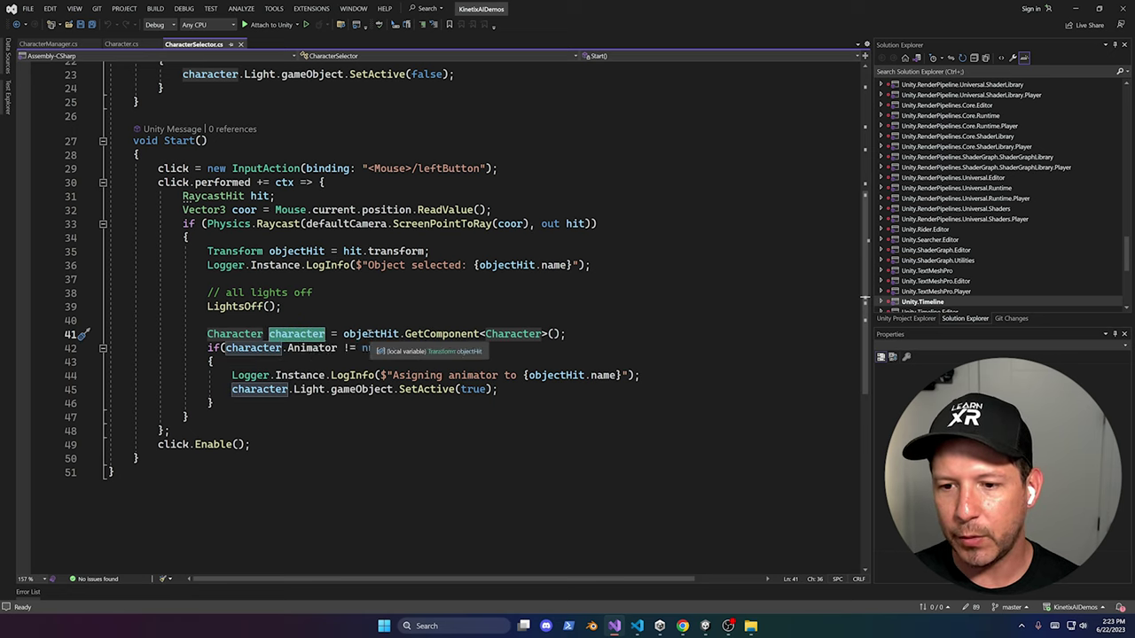
click(283, 349)
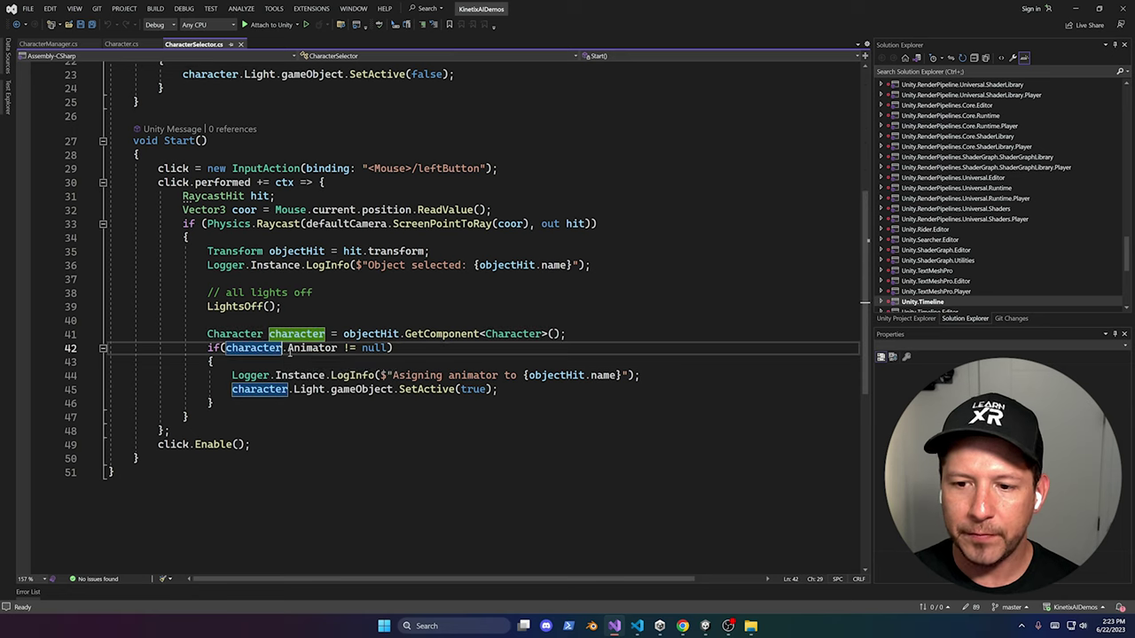
Make the if check null-safe with character?.Animator and save the script
text(?)
key(ctrl+s)
click(385, 296)
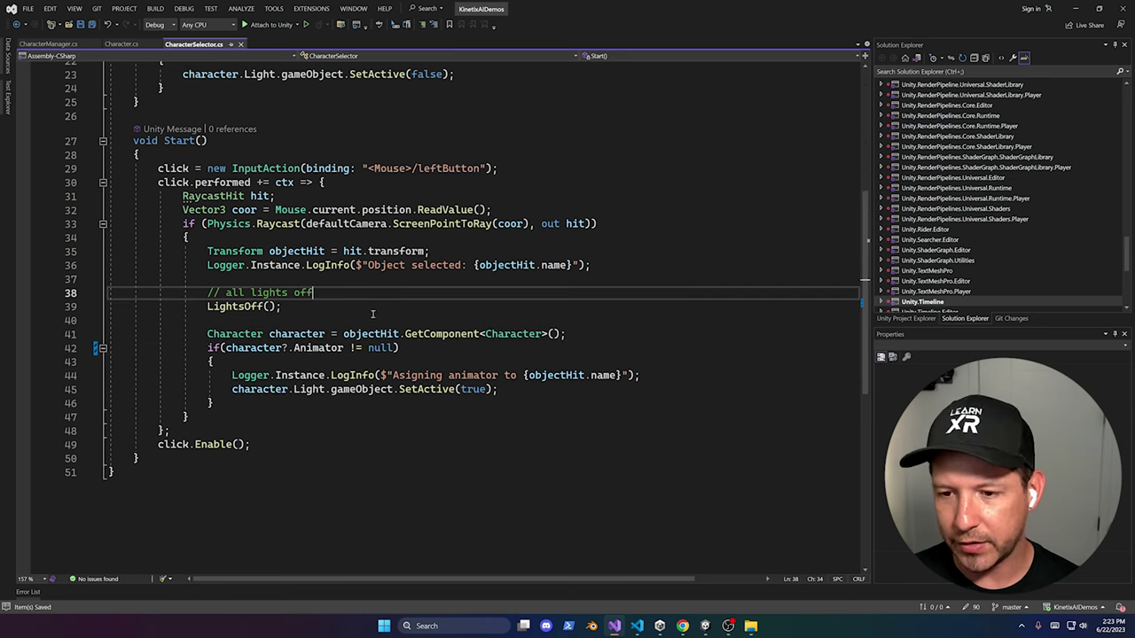
double_click(263, 348)
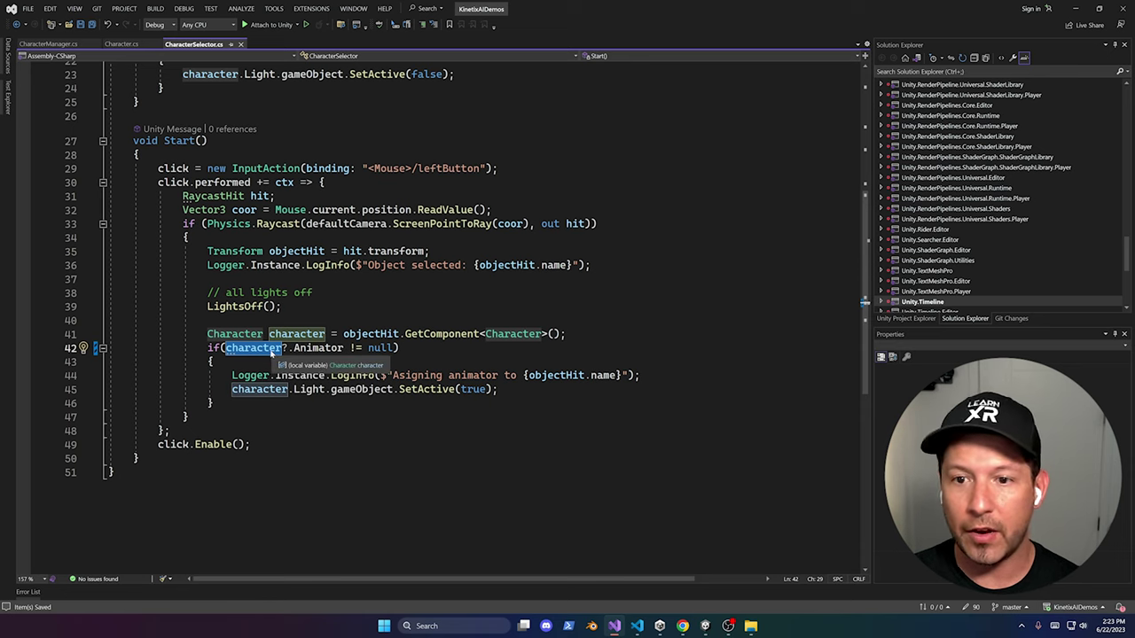
Paste the RegisterLocalPlayerAnimator call after the light-on line inside the if block
drag(229, 388, 541, 387)
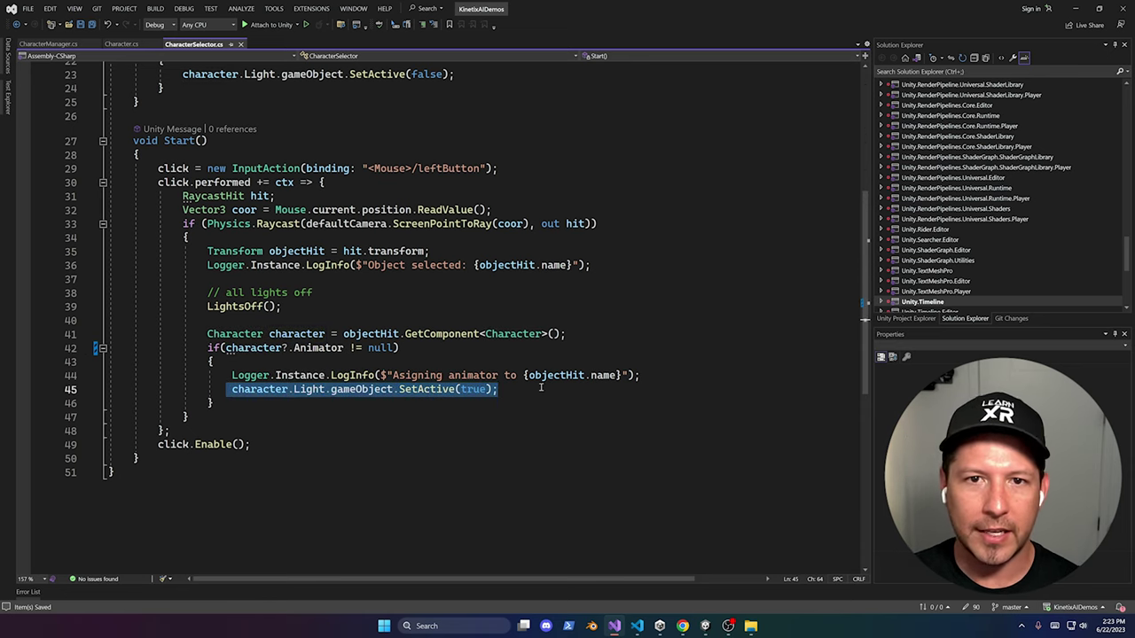
click(542, 388)
key(Return)
key(Return)
text(KinetixCore.Animation.RegisterLocalPlayerAnimator(localPlayerAnimator);)
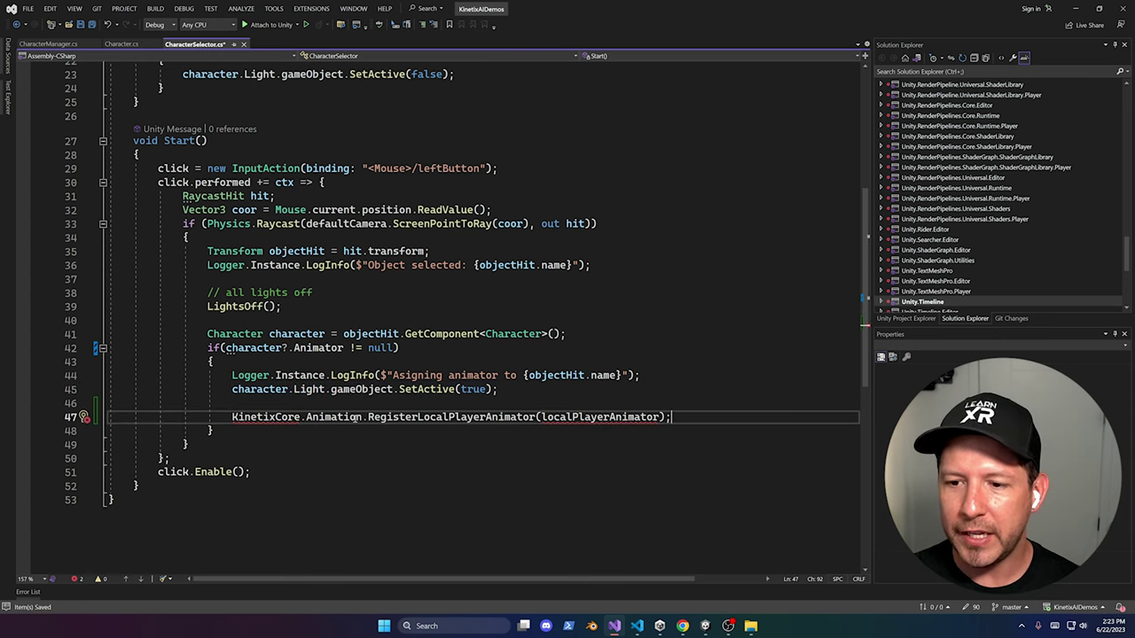
Pass character.Animator to RegisterLocalPlayerAnimator and check fixes for the KinetixCore error
double_click(310, 347)
drag(309, 348, 227, 347)
key(ctrl+c)
double_click(571, 418)
key(ctrl+v)
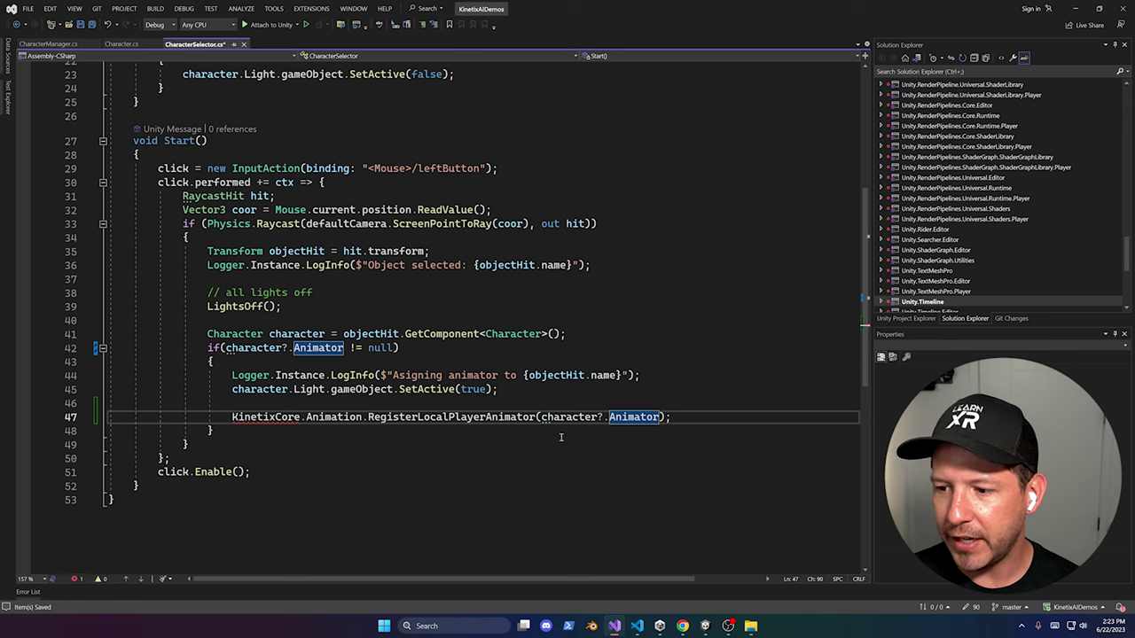
click(601, 416)
key(BackSpace)
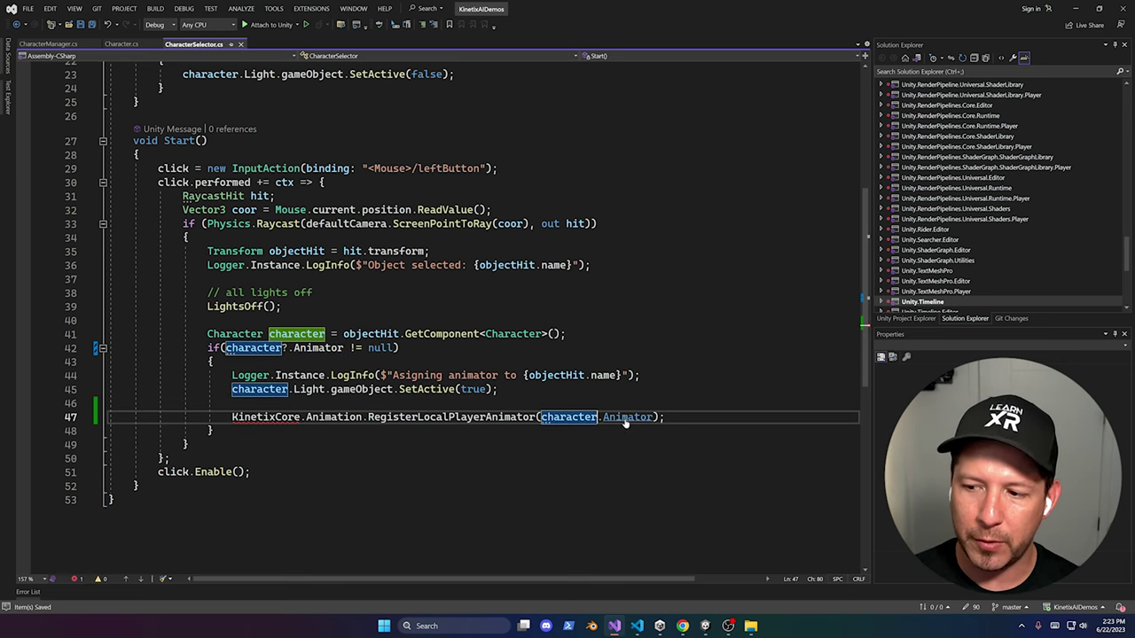
click(275, 419)
key(ctrl+period)
key(Escape)
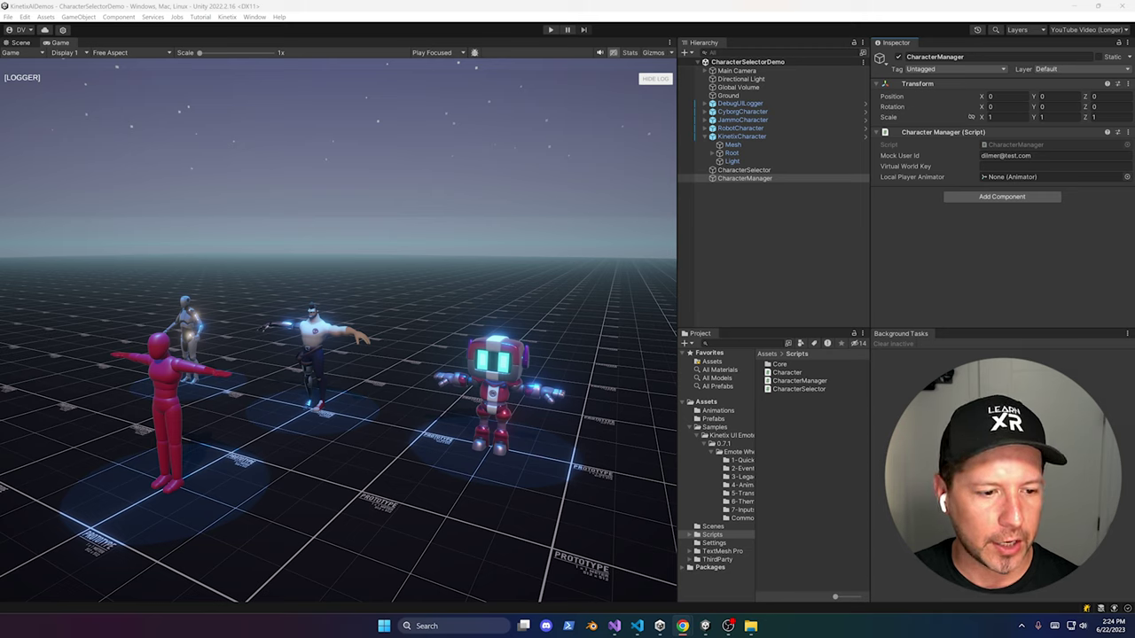
Paste the Virtual World Key and assign KinetixCharacter as Local Player Animator
click(1020, 166)
key(ctrl+v)
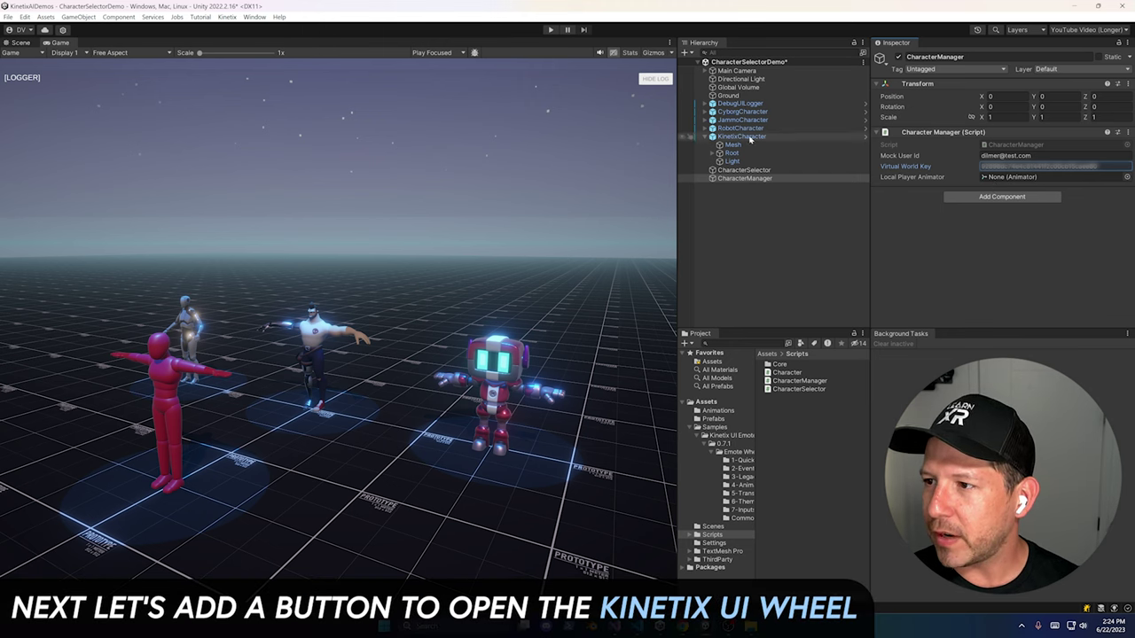
drag(993, 164, 1001, 180)
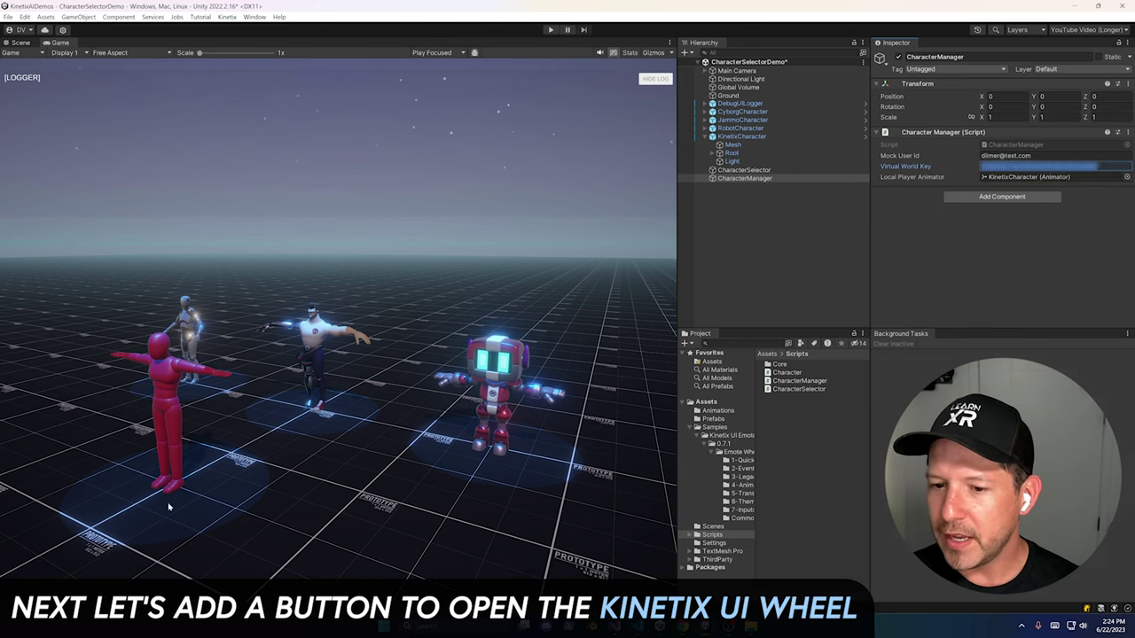